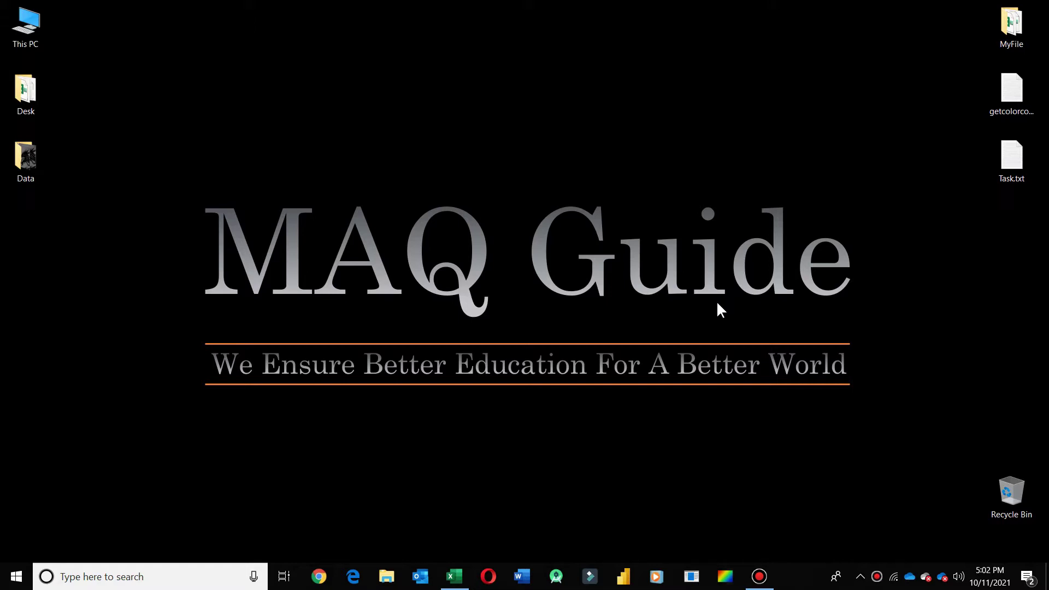
- Restore the CountbyColor.xlsx window and close the Get Genuine Office warning bar
{"action": "left_click", "coordinate": [455, 577]}
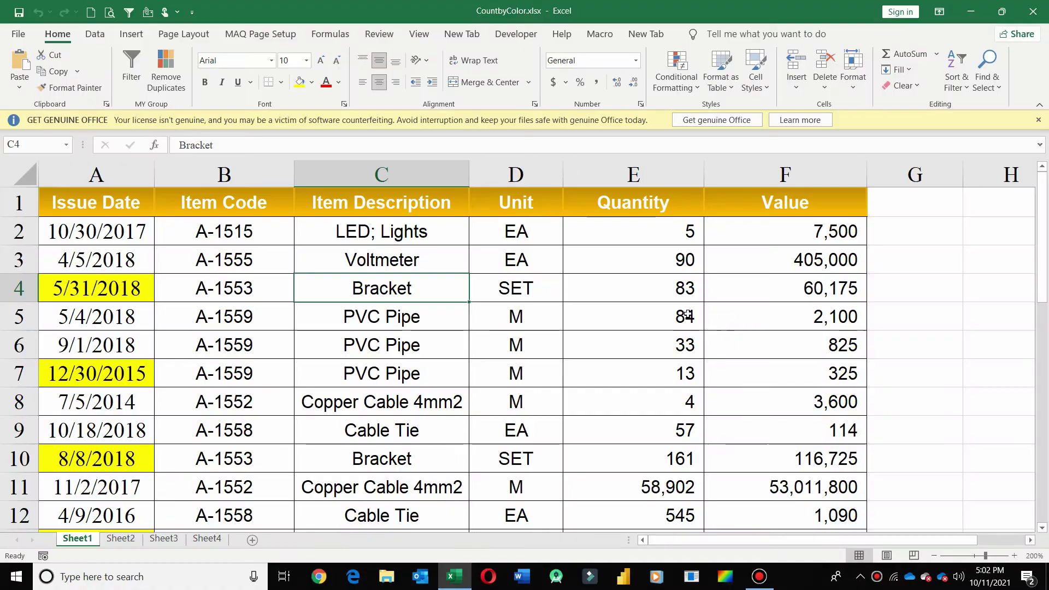
{"action": "left_click", "coordinate": [1039, 120]}
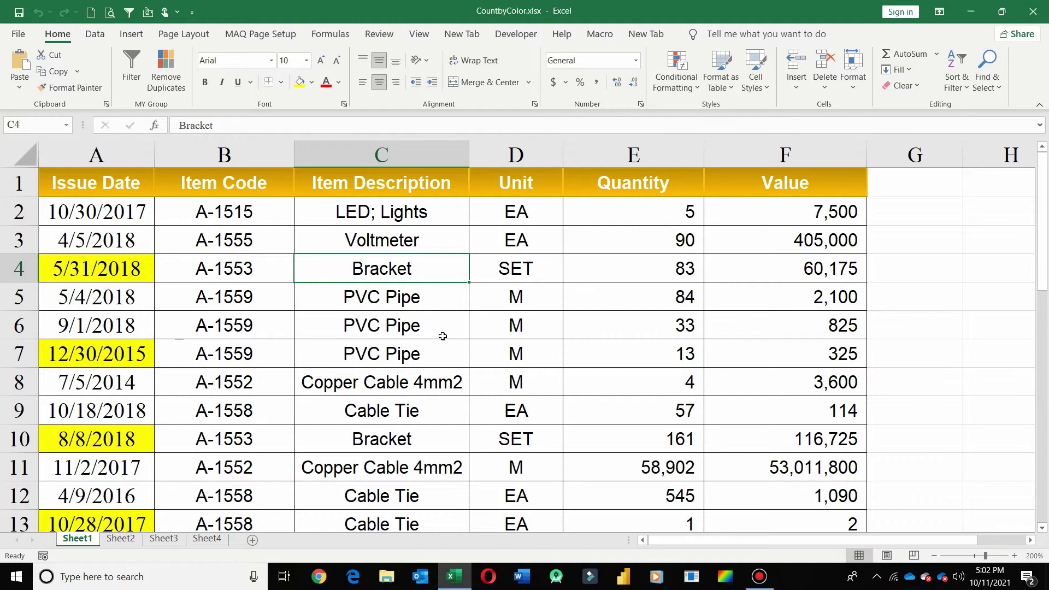
- Insert two blank rows above the table header so the headers move to row 3
{"action": "left_click", "coordinate": [13, 183]}
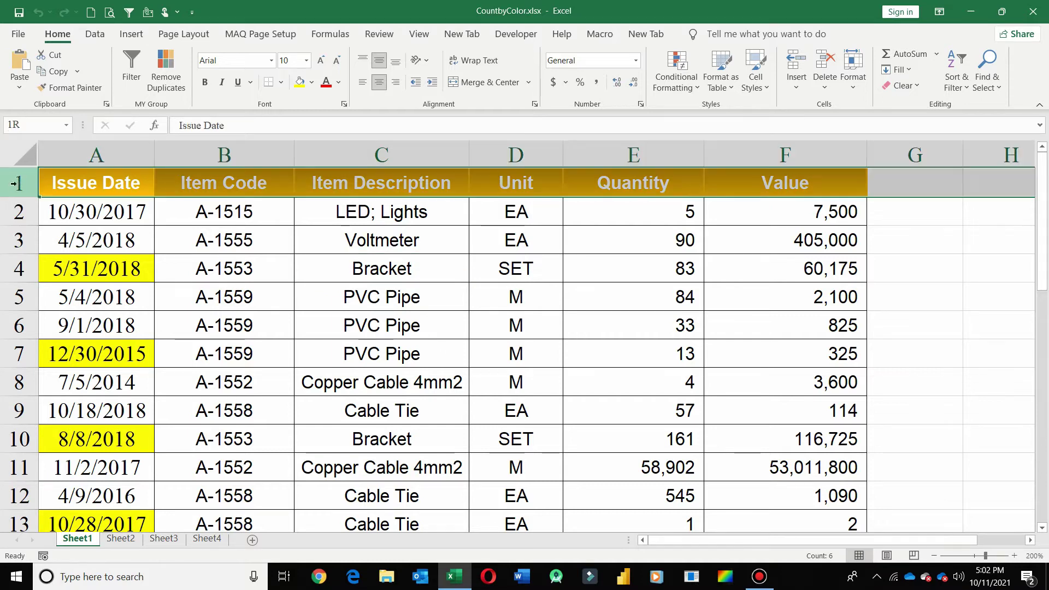
{"action": "left_click", "coordinate": [581, 303]}
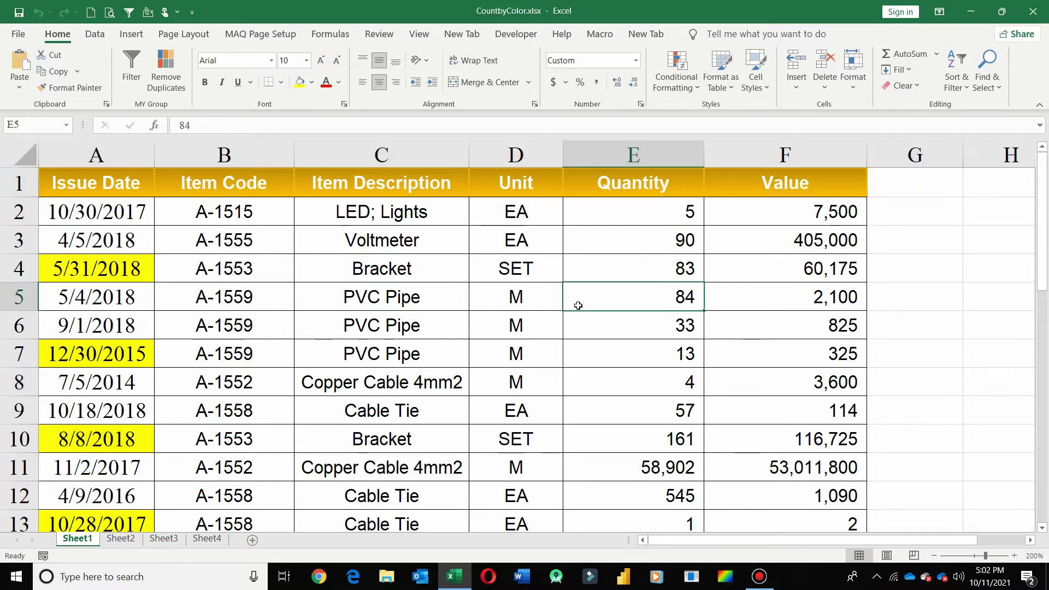
{"action": "left_click", "coordinate": [3, 185]}
{"action": "key", "text": "ctrl+shift+plus"}
{"action": "key", "text": "ctrl+shift+plus"}
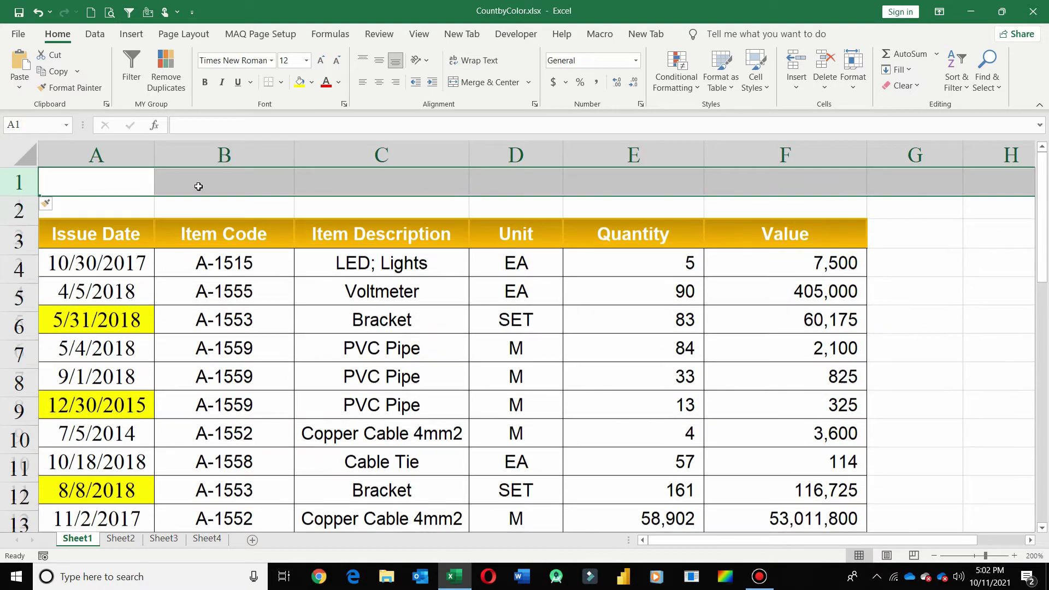
{"action": "left_click", "coordinate": [199, 187]}
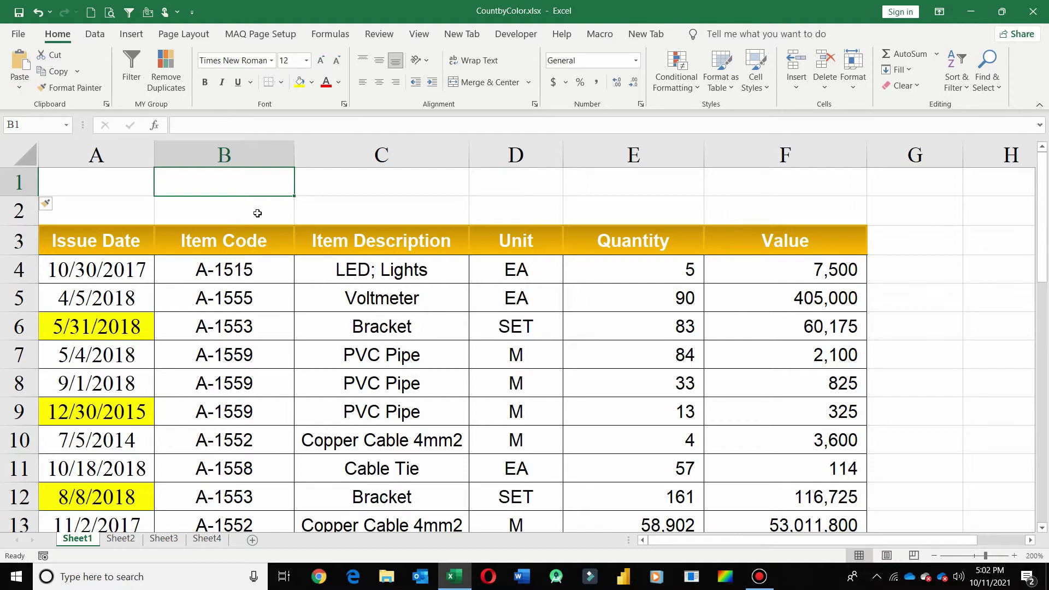
- Enter the label Sum in cells F1 and E1
{"action": "left_click", "coordinate": [757, 181]}
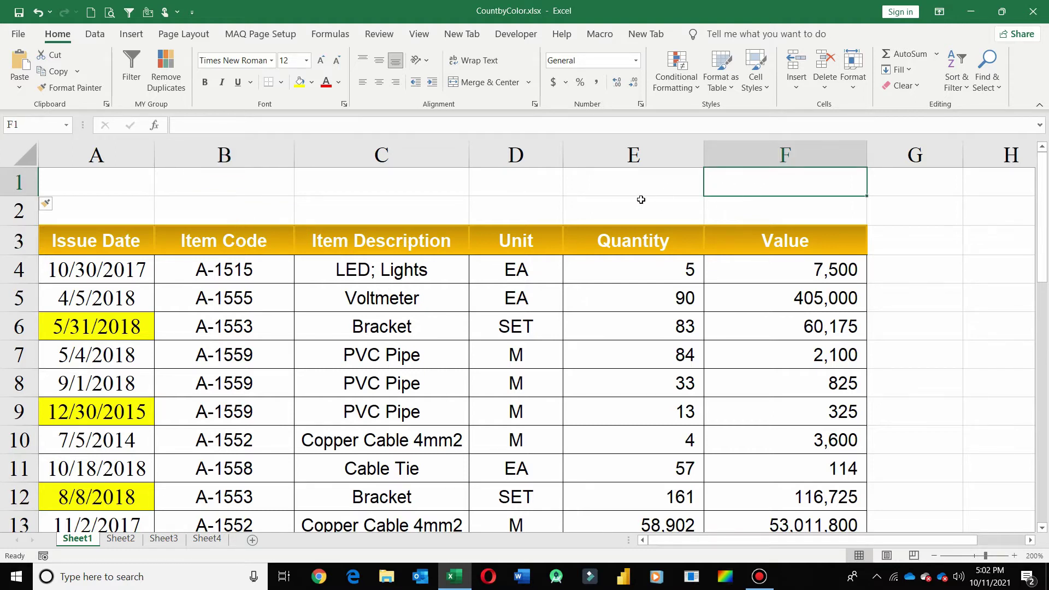
{"action": "type", "text": "Sum"}
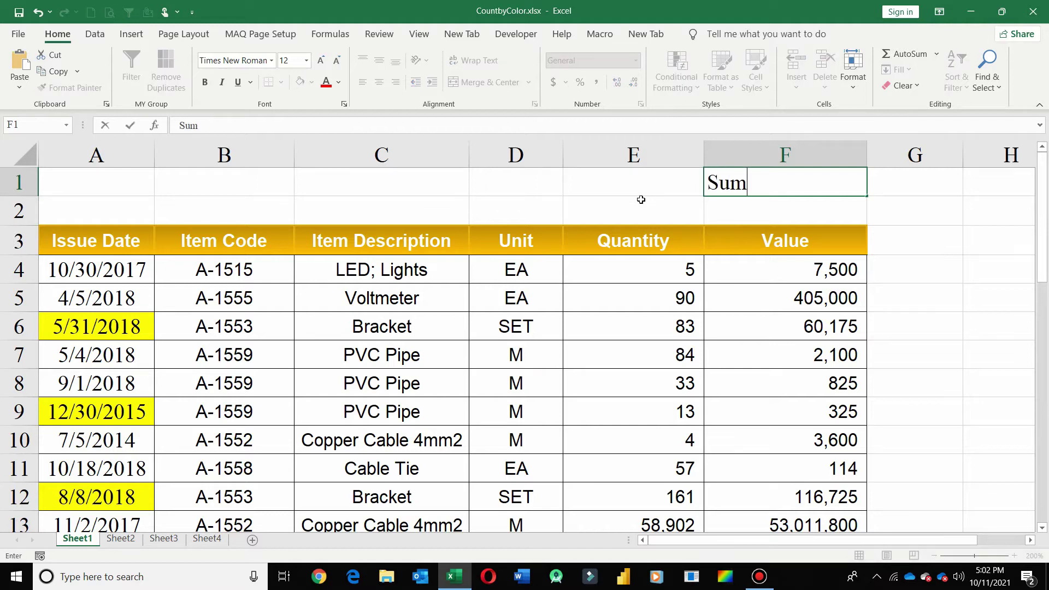
{"action": "key", "text": "shift+Tab"}
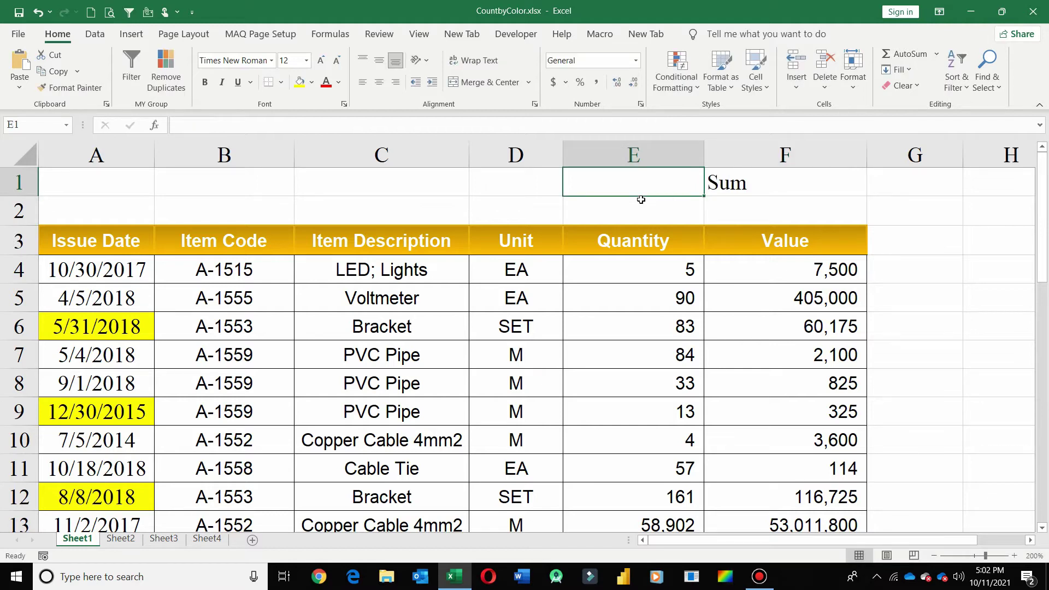
{"action": "type", "text": "Sum"}
{"action": "key", "text": "shift+Tab"}
{"action": "key", "text": "shift+Tab"}
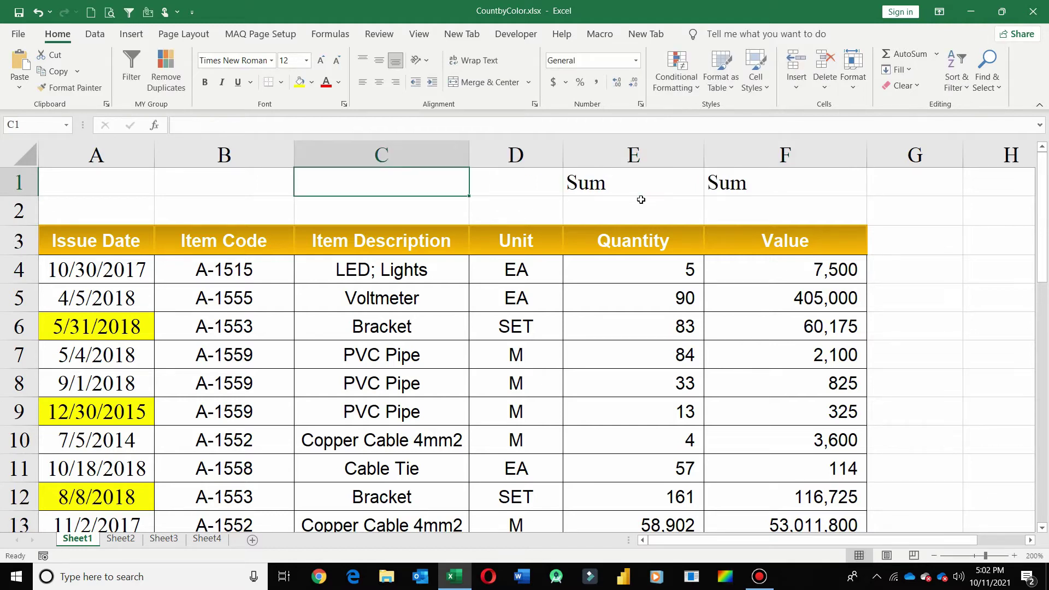
- Enter Count in A1 and Max Value in B1
{"action": "key", "text": "shift+Tab"}
{"action": "key", "text": "shift+Tab"}
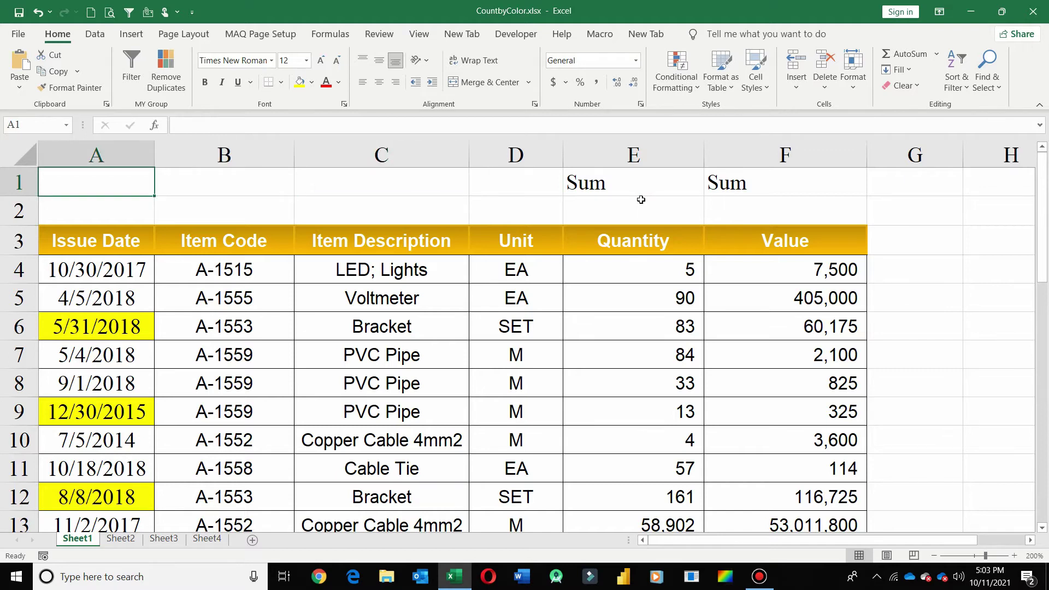
{"action": "key", "text": "Tab"}
{"action": "key", "text": "Tab"}
{"action": "key", "text": "shift+Tab"}
{"action": "key", "text": "shift+Tab"}
{"action": "type", "text": "Count"}
{"action": "key", "text": "Tab"}
{"action": "type", "text": "M"}
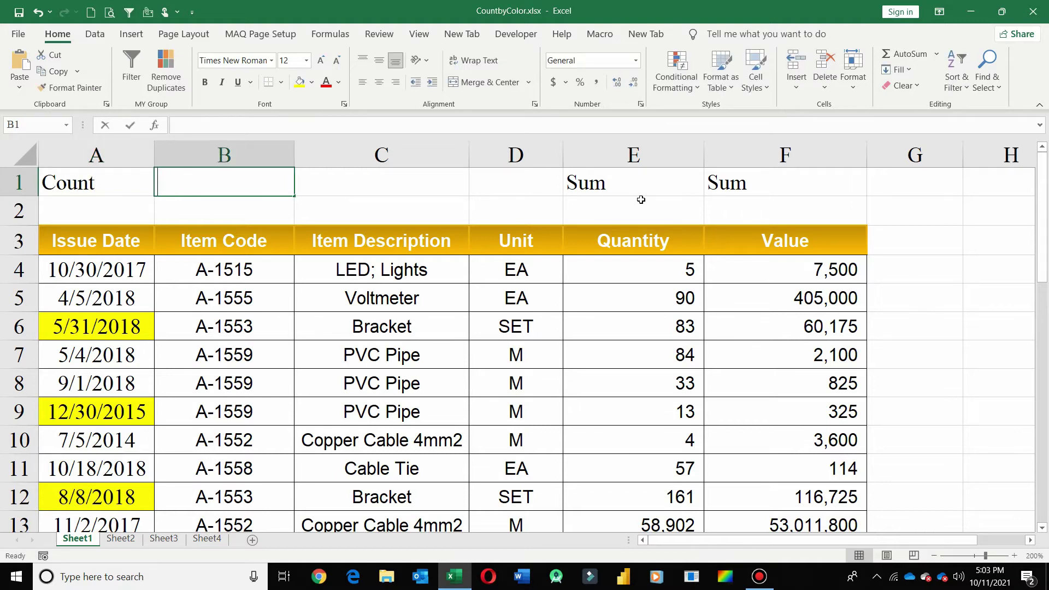
{"action": "type", "text": "ax Value"}
{"action": "key", "text": "Return"}
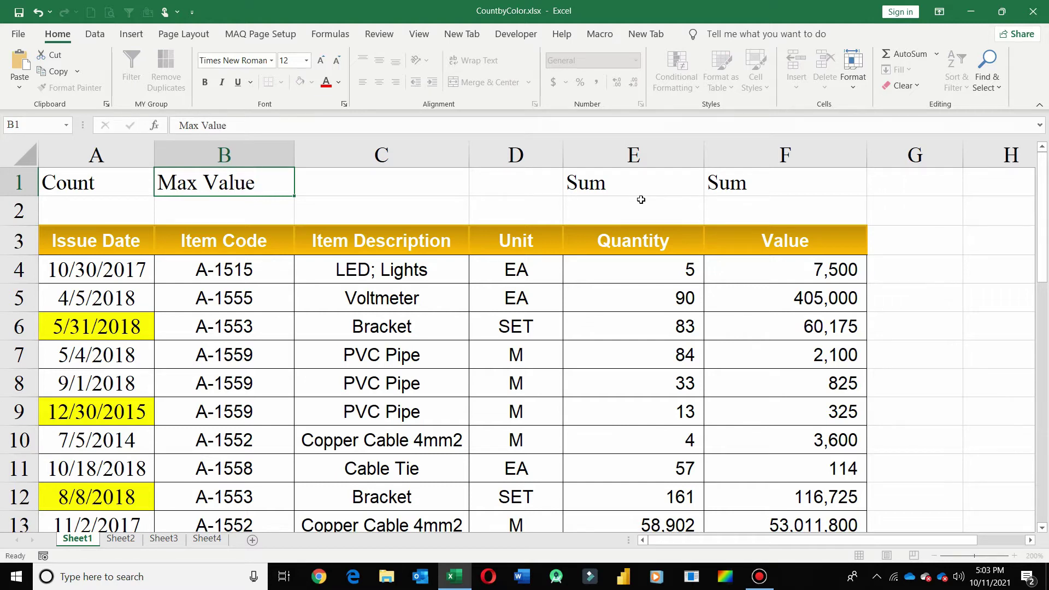
{"action": "key", "text": "Left"}
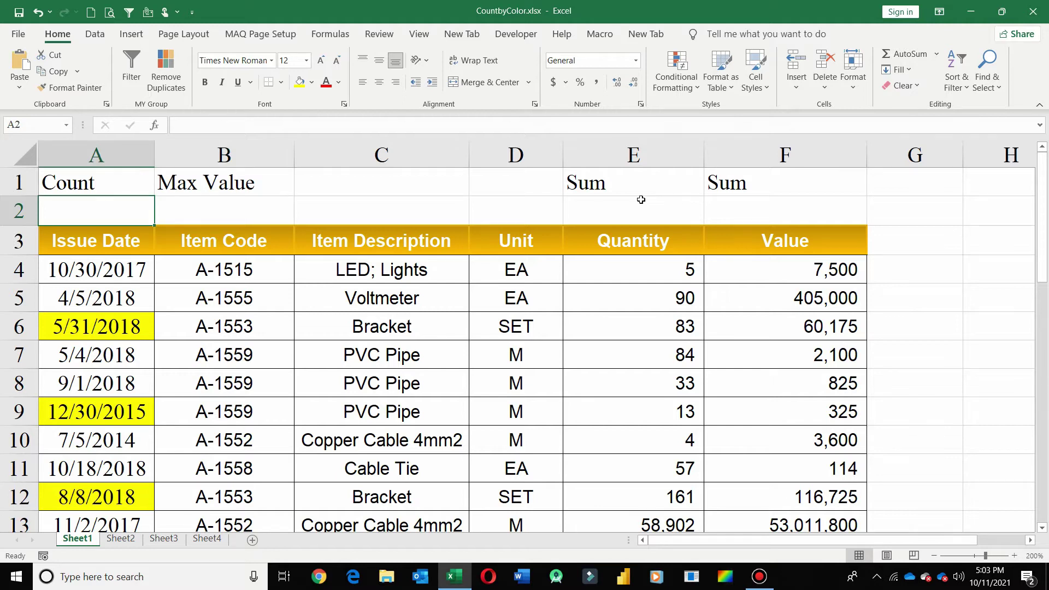
- Start a SUBTOTAL formula in A2 using function 3 (COUNTA)
{"action": "type", "text": "=sub"}
{"action": "key", "text": "Tab"}
{"action": "key", "text": "BackSpace"}
{"action": "key", "text": "BackSpace"}
{"action": "key", "text": "BackSpace"}
{"action": "key", "text": "BackSpace"}
{"action": "key", "text": "BackSpace"}
{"action": "key", "text": "BackSpace"}
{"action": "key", "text": "BackSpace"}
{"action": "key", "text": "BackSpace"}
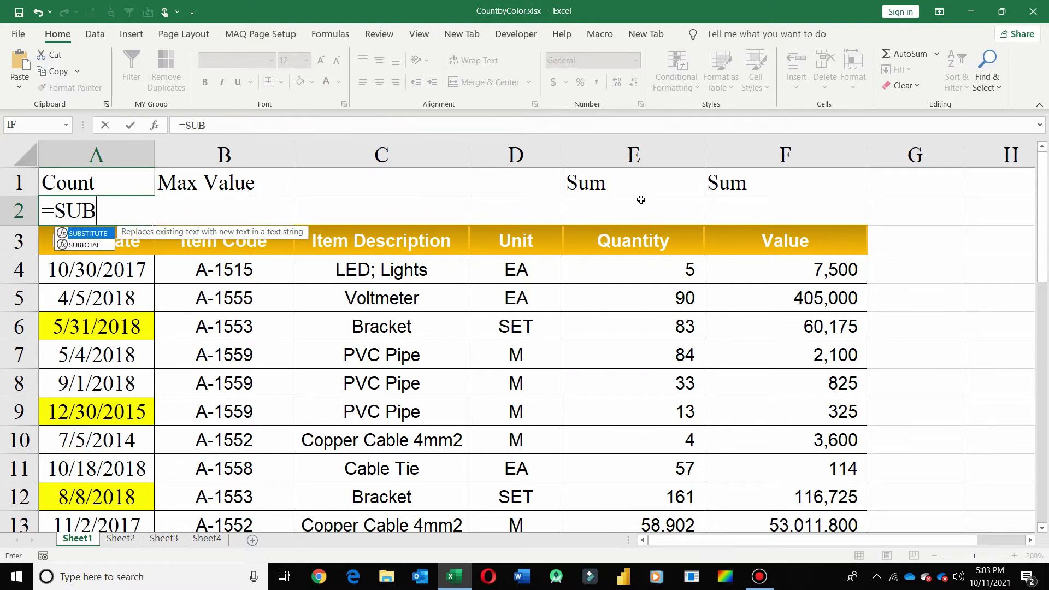
{"action": "key", "text": "Down"}
{"action": "key", "text": "Tab"}
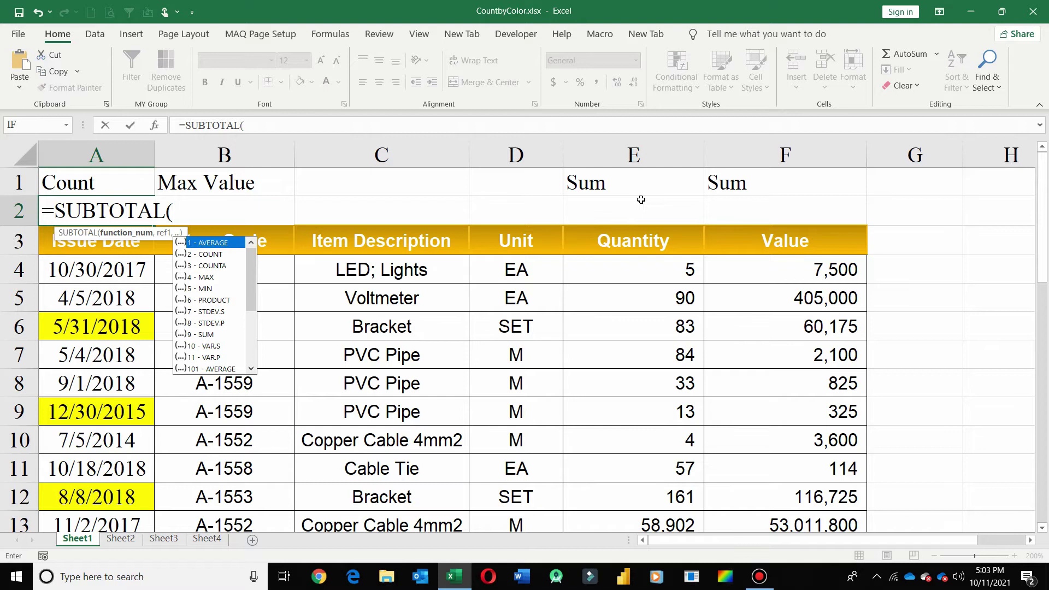
{"action": "key", "text": "Down"}
{"action": "key", "text": "Down"}
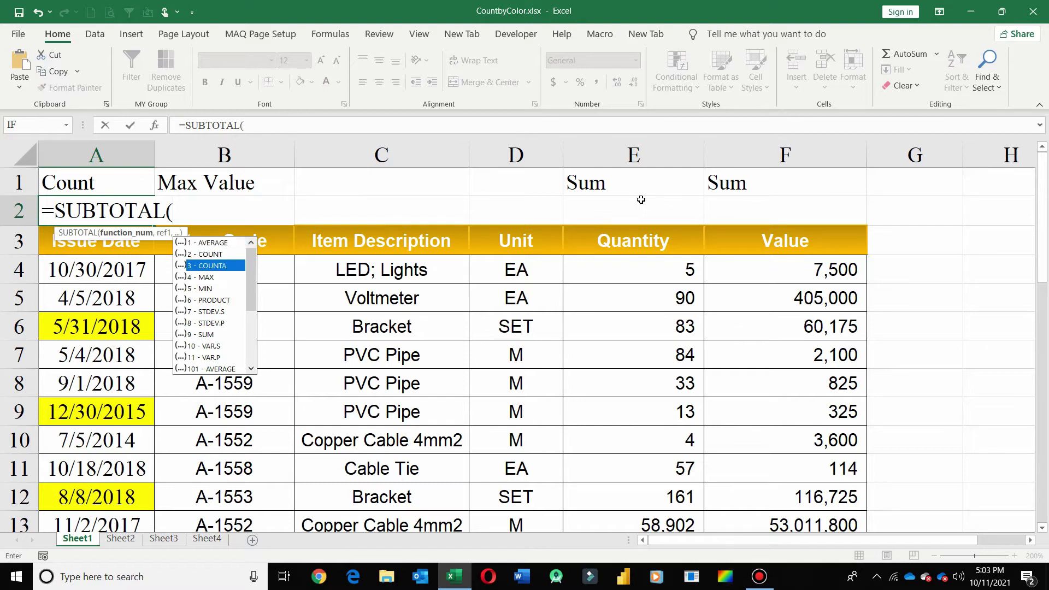
{"action": "key", "text": "Tab"}
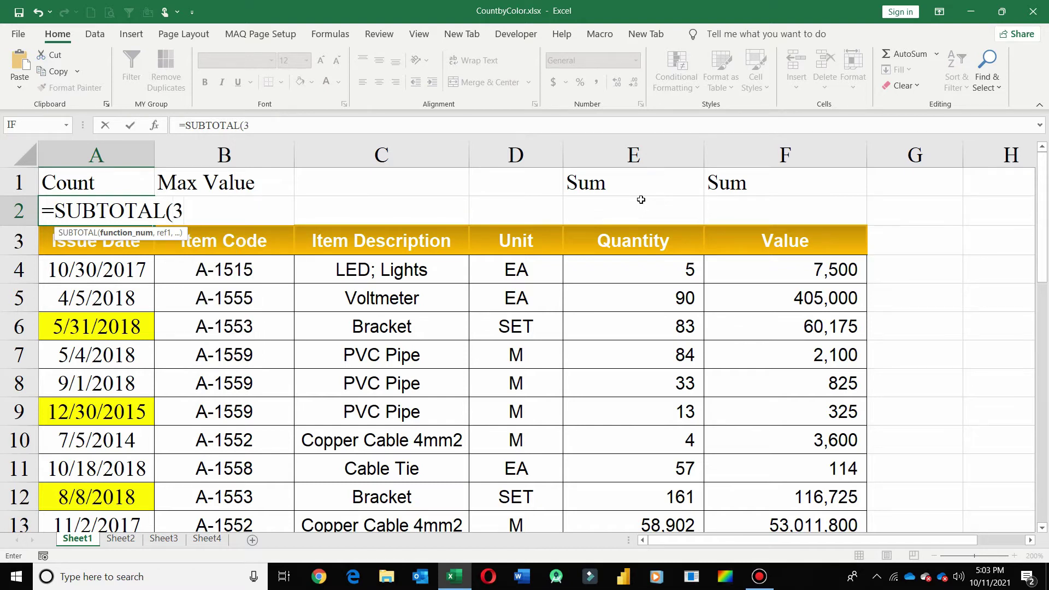
- Complete the formula with range A4:A34 so A2 counts 31 Issue Dates
{"action": "type", "text": ","}
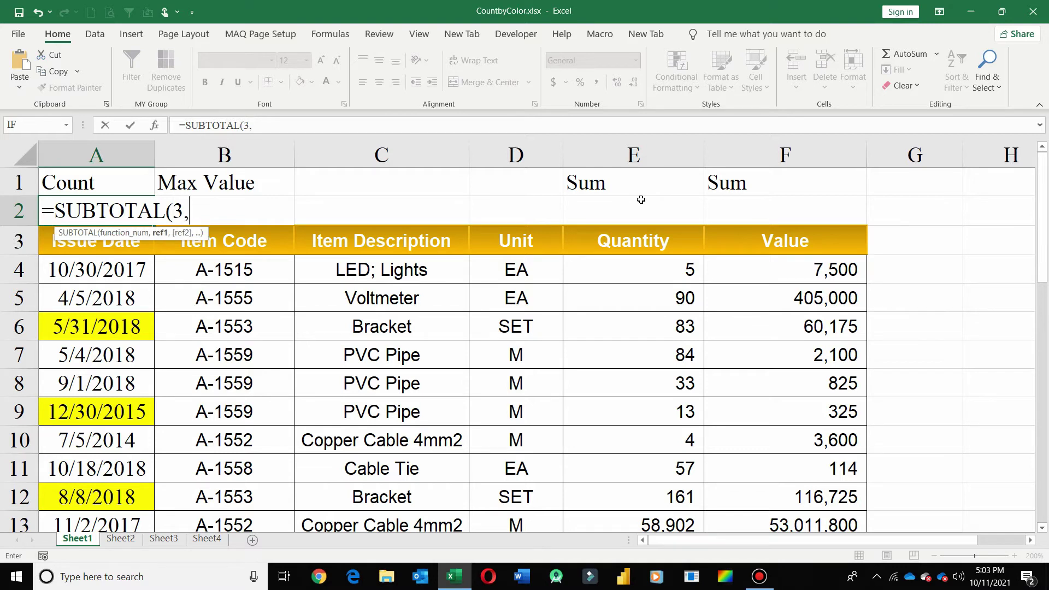
{"action": "key", "text": "Down"}
{"action": "key", "text": "Down"}
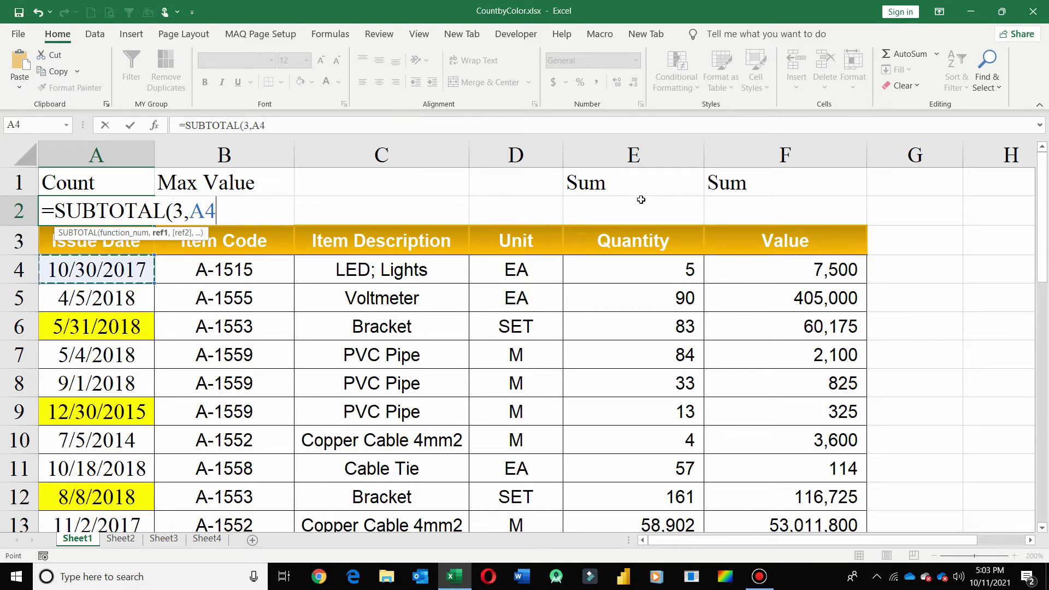
{"action": "key", "text": "ctrl+shift+Down"}
{"action": "key", "text": "Return"}
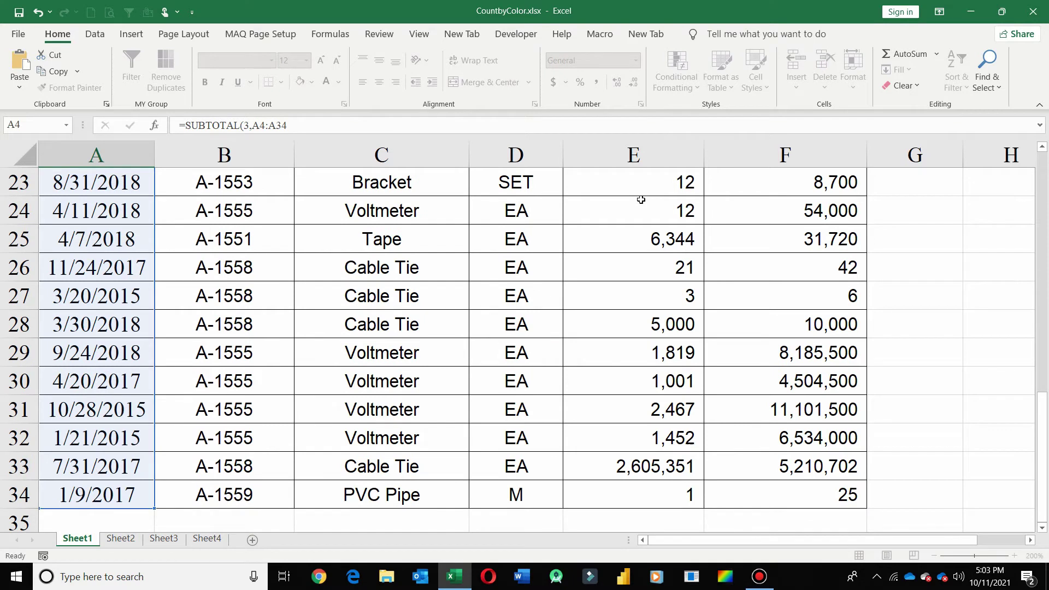
{"action": "scroll", "coordinate": [641, 199], "scroll_direction": "up", "scroll_amount": 1}
{"action": "key", "text": "Up"}
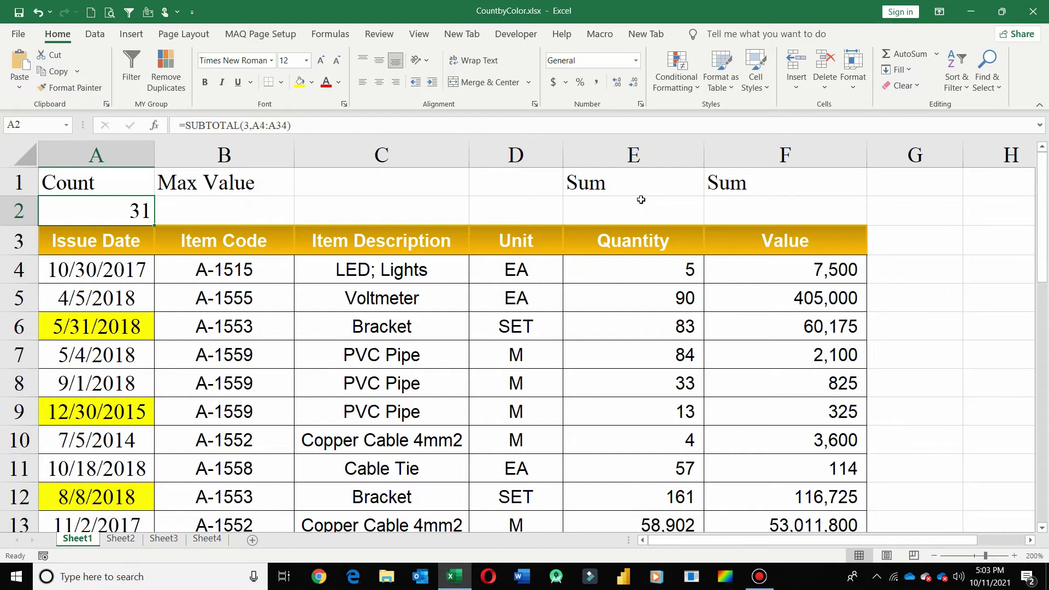
{"action": "key", "text": "Right"}
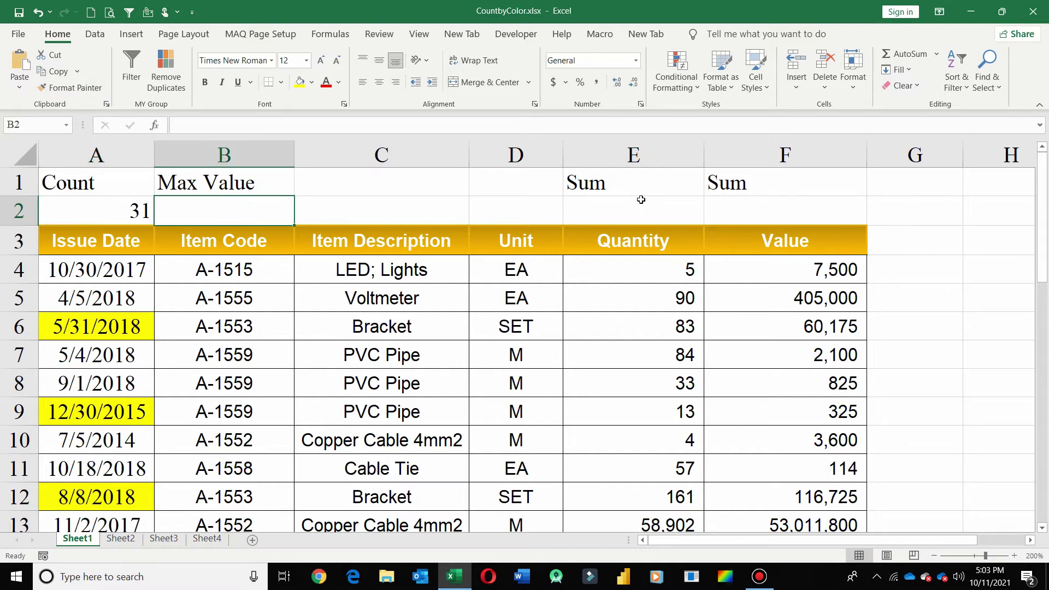
- Enter =SUBTOTAL(4,F4:F34) in B2 to show the maximum Value, 53011800
{"action": "type", "text": "=sub"}
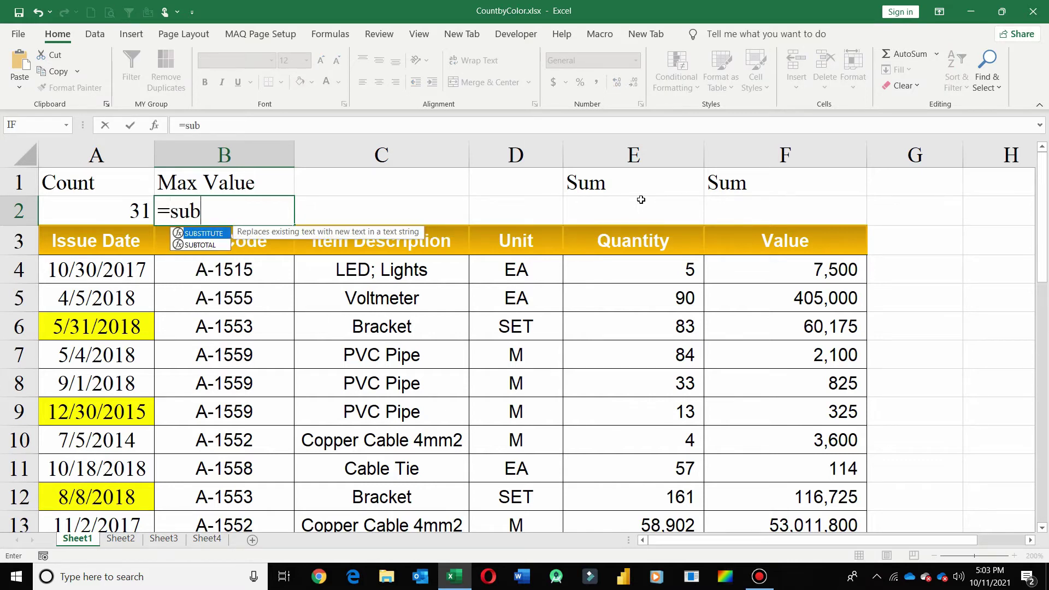
{"action": "key", "text": "Down"}
{"action": "key", "text": "Tab"}
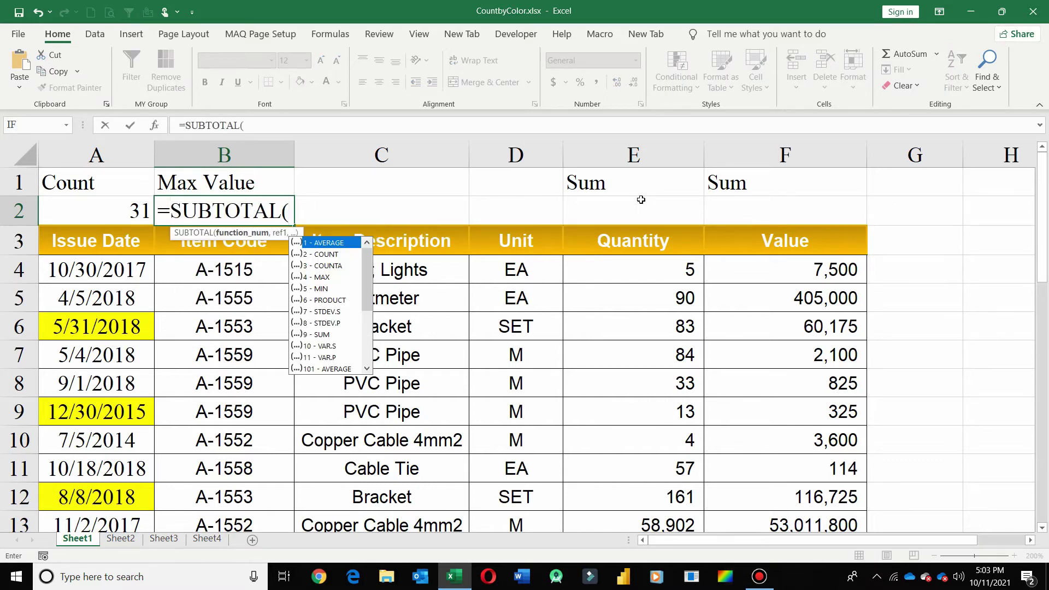
{"action": "key", "text": "Down"}
{"action": "key", "text": "Down"}
{"action": "key", "text": "Down"}
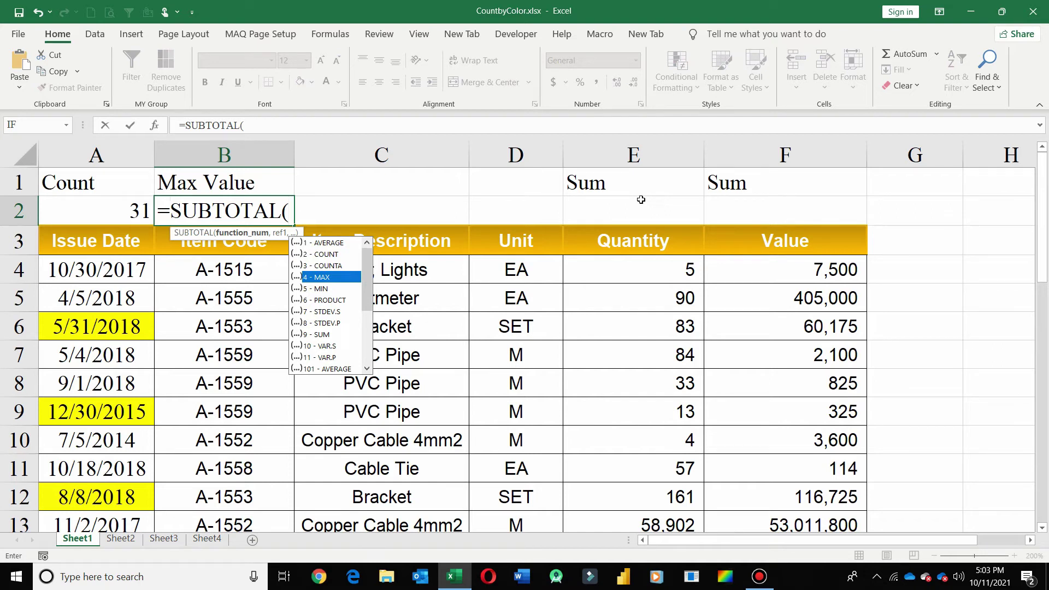
{"action": "key", "text": "Tab"}
{"action": "type", "text": ","}
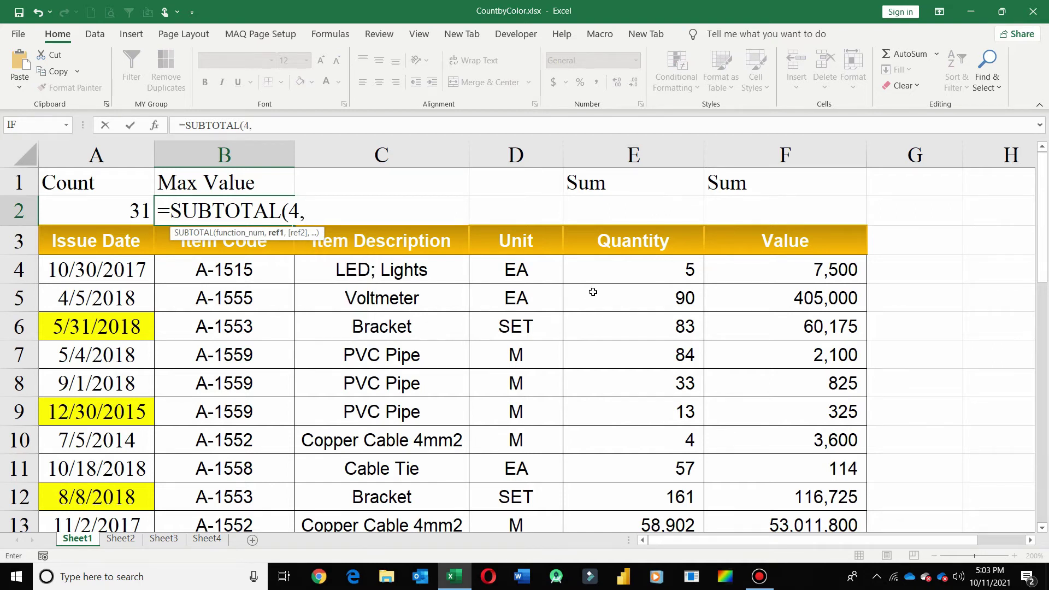
{"action": "left_click", "coordinate": [815, 266]}
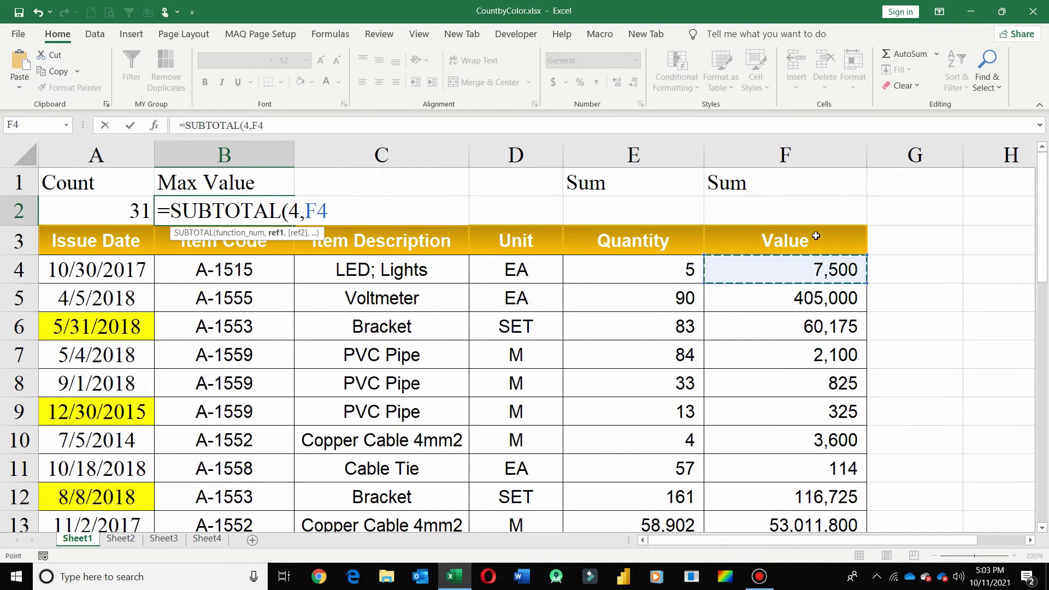
{"action": "key", "text": "ctrl+shift+Down"}
{"action": "key", "text": "Return"}
{"action": "key", "text": "Up"}
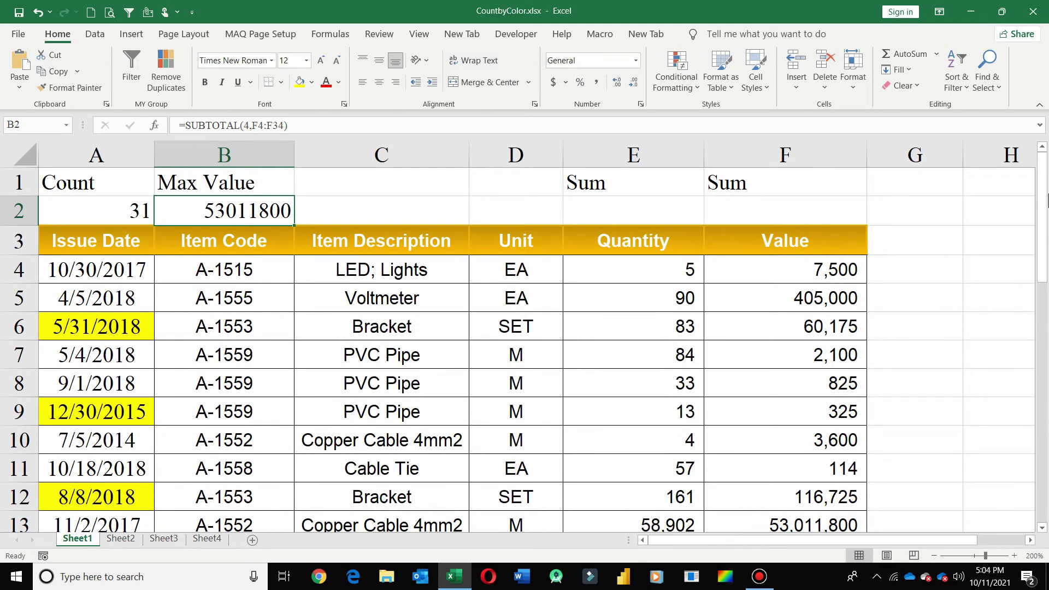
- Confirm F13 holds the 53011800 maximum, then select cell E2 under Sum
{"action": "left_click_drag", "start_coordinate": [1048, 218], "coordinate": [1047, 328]}
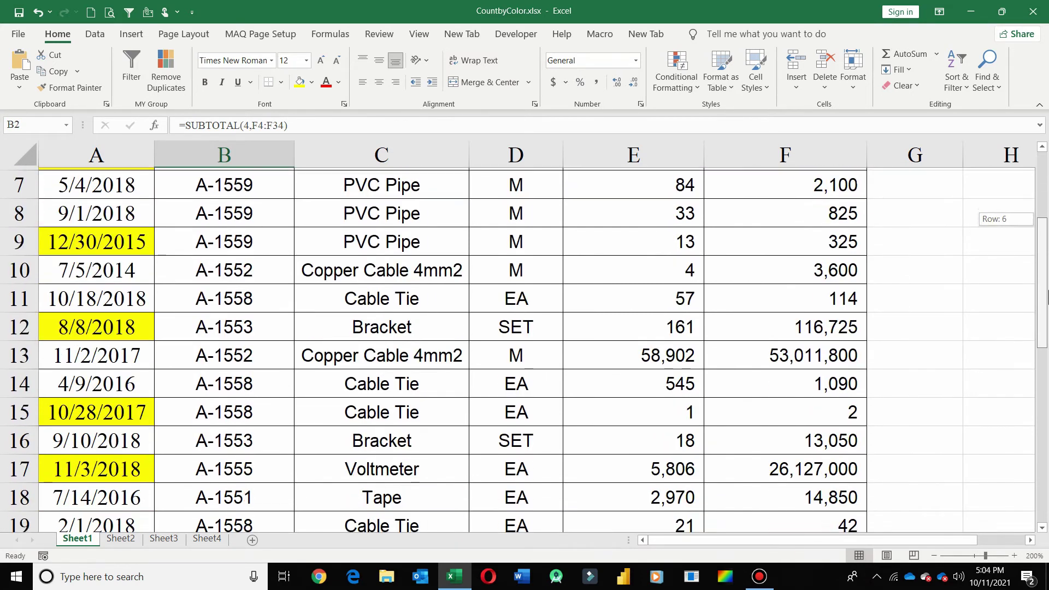
{"action": "left_click_drag", "start_coordinate": [1047, 328], "coordinate": [1047, 405]}
{"action": "left_click", "coordinate": [794, 272]}
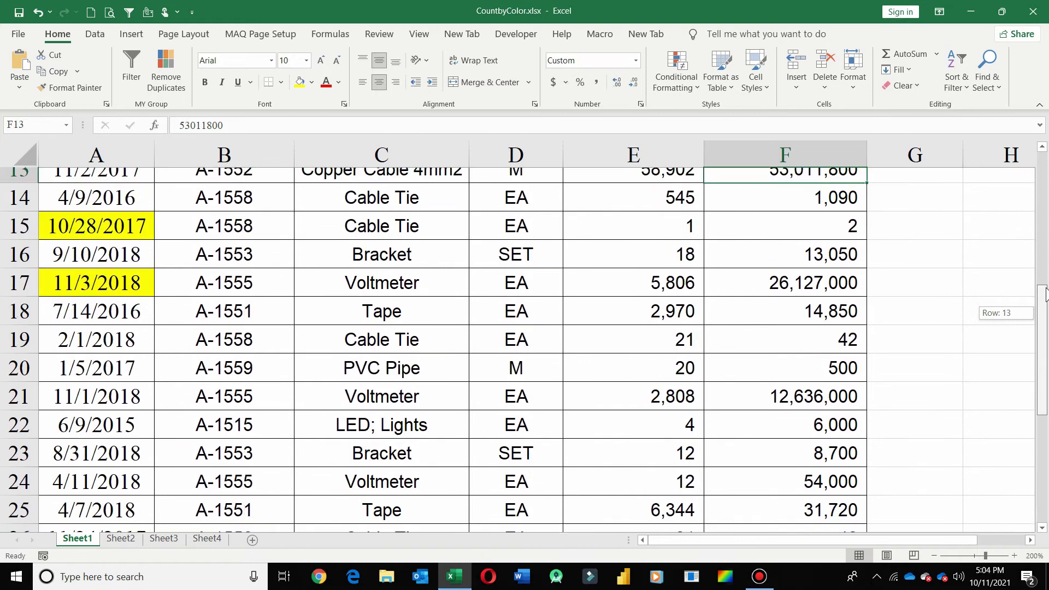
{"action": "left_click_drag", "start_coordinate": [1048, 404], "coordinate": [1038, 170]}
{"action": "left_click", "coordinate": [596, 213]}
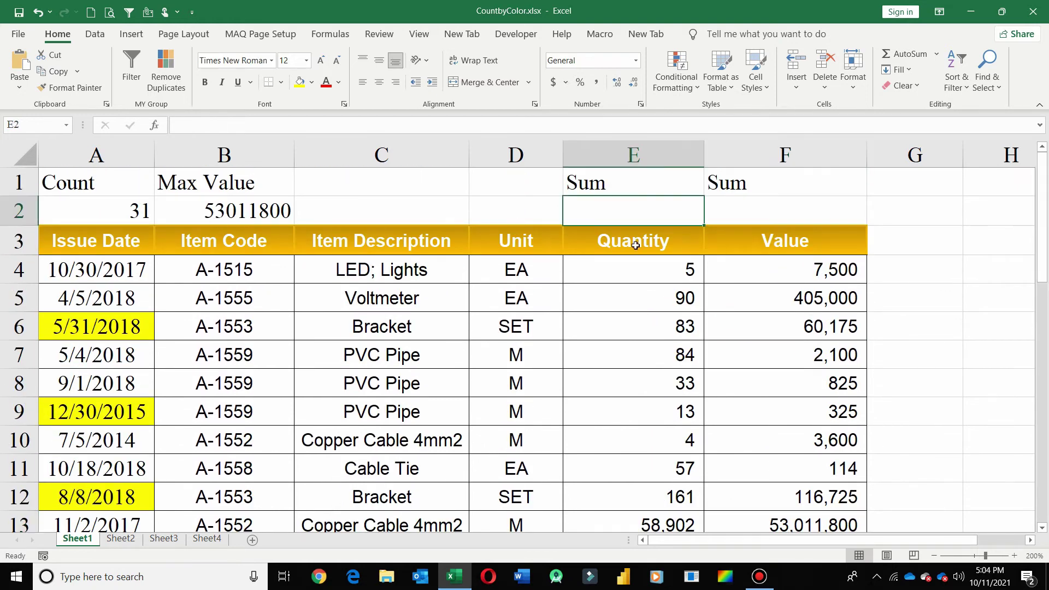
- Enter =SUBTOTAL(9,E4:E34) in E2 to sum Quantity, giving 2695108
{"action": "type", "text": "=sub"}
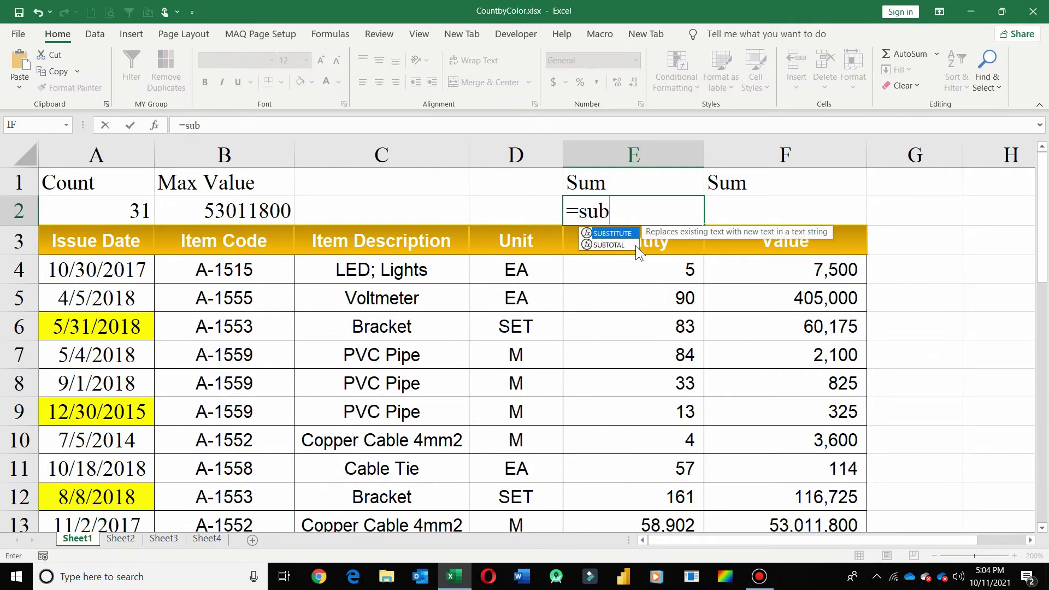
{"action": "double_click", "coordinate": [636, 246]}
{"action": "key", "text": "Down"}
{"action": "key", "text": "Down"}
{"action": "key", "text": "Down"}
{"action": "key", "text": "Down"}
{"action": "key", "text": "Down"}
{"action": "key", "text": "Down"}
{"action": "key", "text": "Down"}
{"action": "key", "text": "Down"}
{"action": "key", "text": "Tab"}
{"action": "key", "text": "Return"}
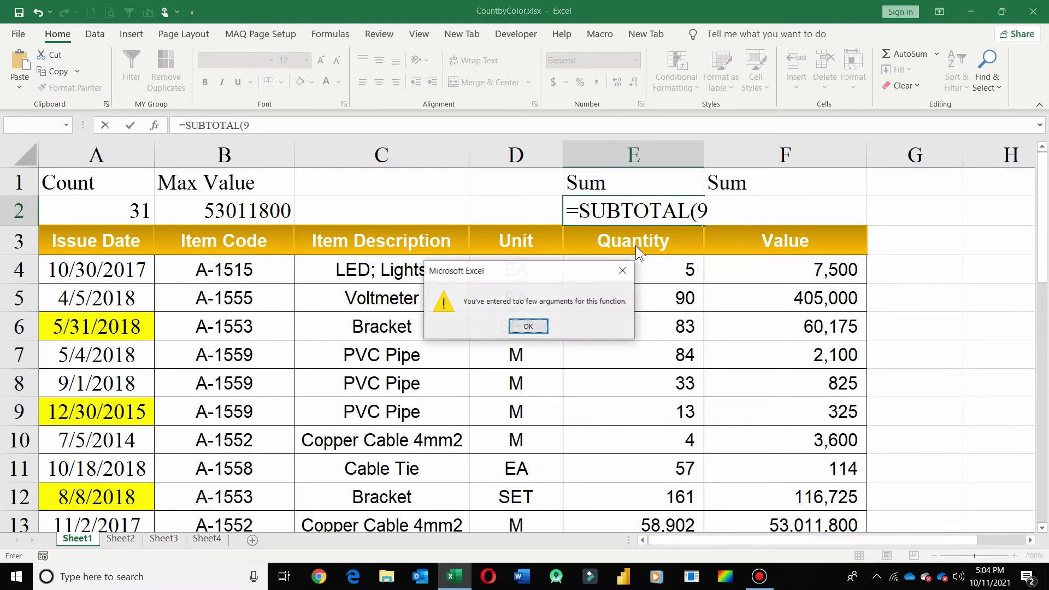
{"action": "key", "text": "Return"}
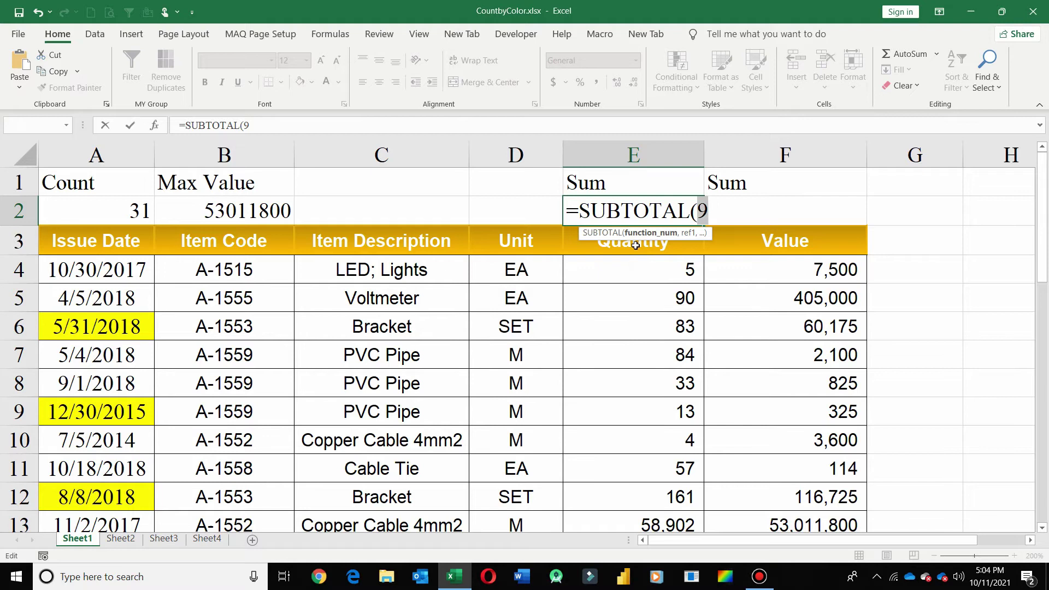
{"action": "type", "text": ","}
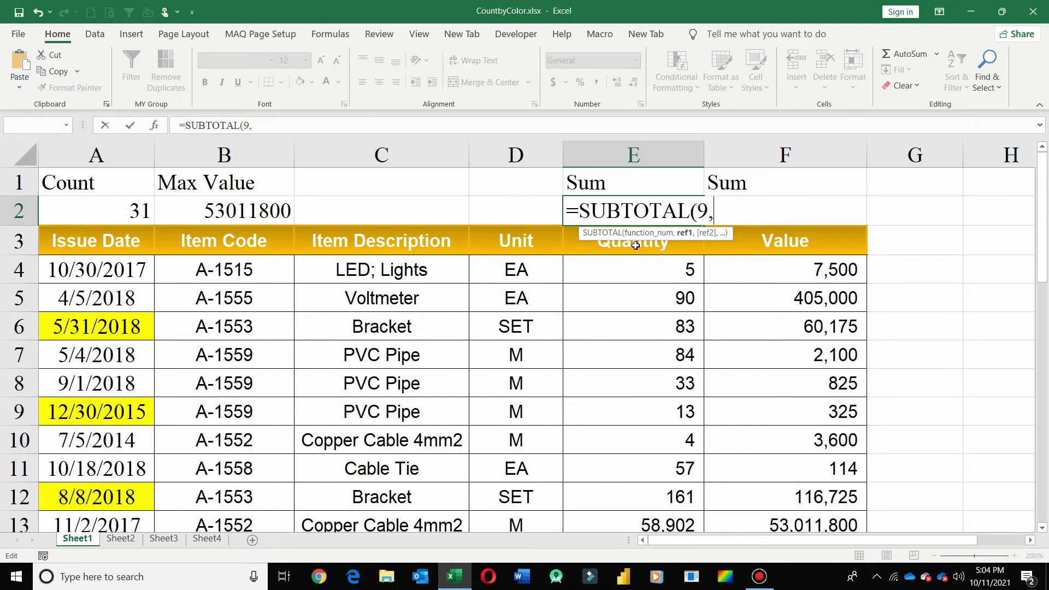
{"action": "left_click", "coordinate": [655, 279]}
{"action": "key", "text": "ctrl+shift+Down"}
{"action": "key", "text": "Return"}
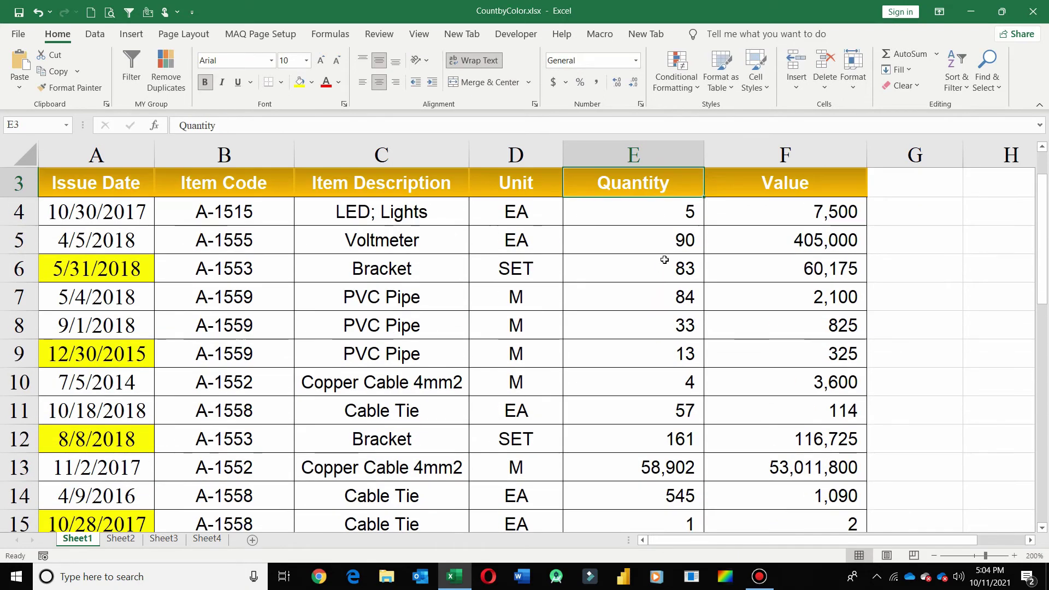
{"action": "key", "text": "Up"}
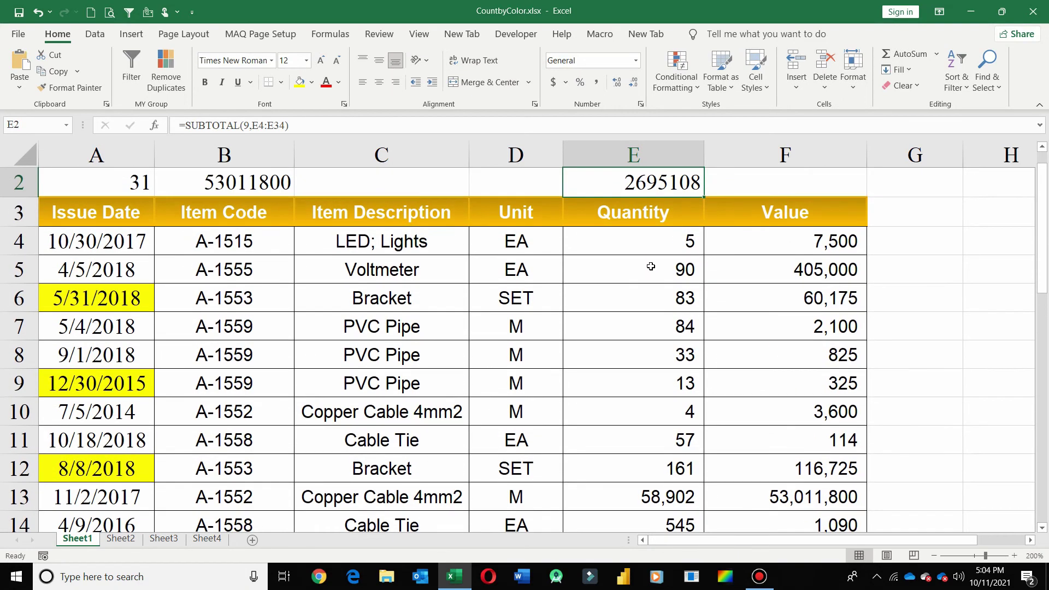
- Copy the sum formula into F2, giving =SUBTOTAL(9,F4:F34) totalling 128047393
{"action": "key", "text": "ctrl+c"}
{"action": "key", "text": "Right"}
{"action": "key", "text": "Return"}
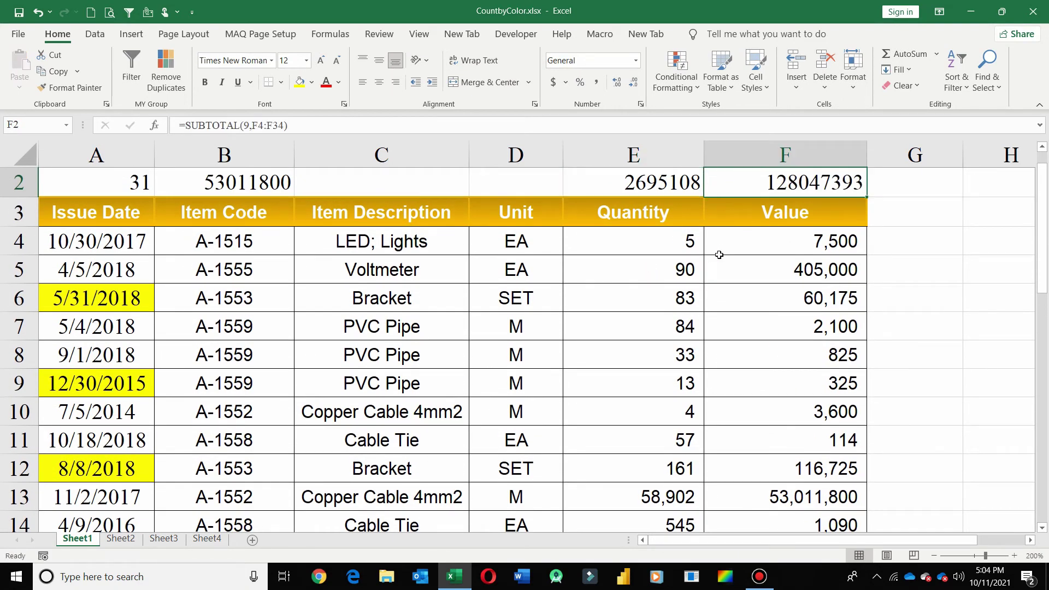
{"action": "double_click", "coordinate": [796, 178]}
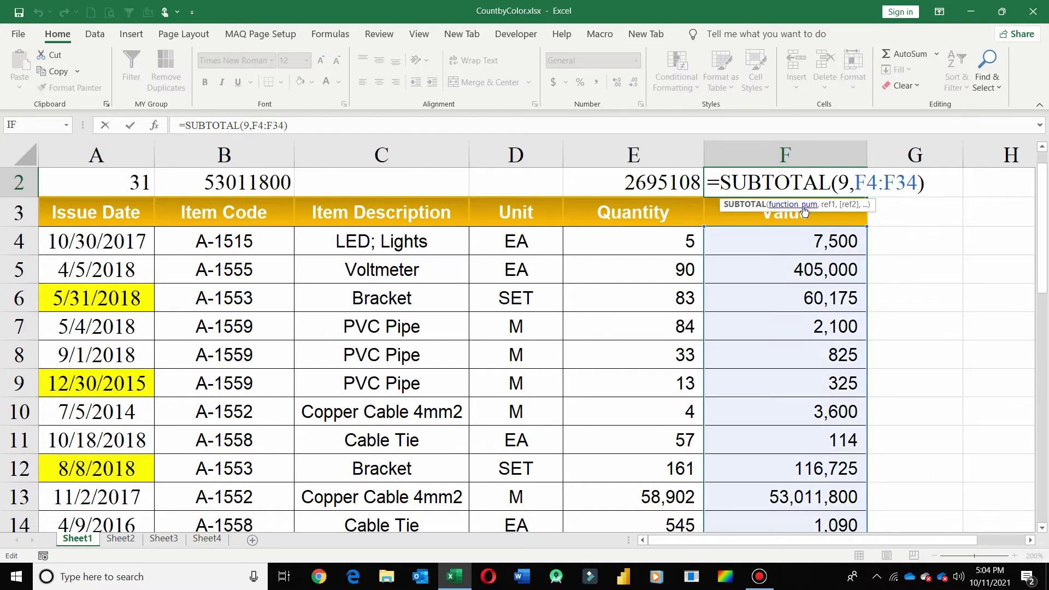
{"action": "key", "text": "Escape"}
{"action": "scroll", "coordinate": [1006, 218], "scroll_direction": "up", "scroll_amount": 1}
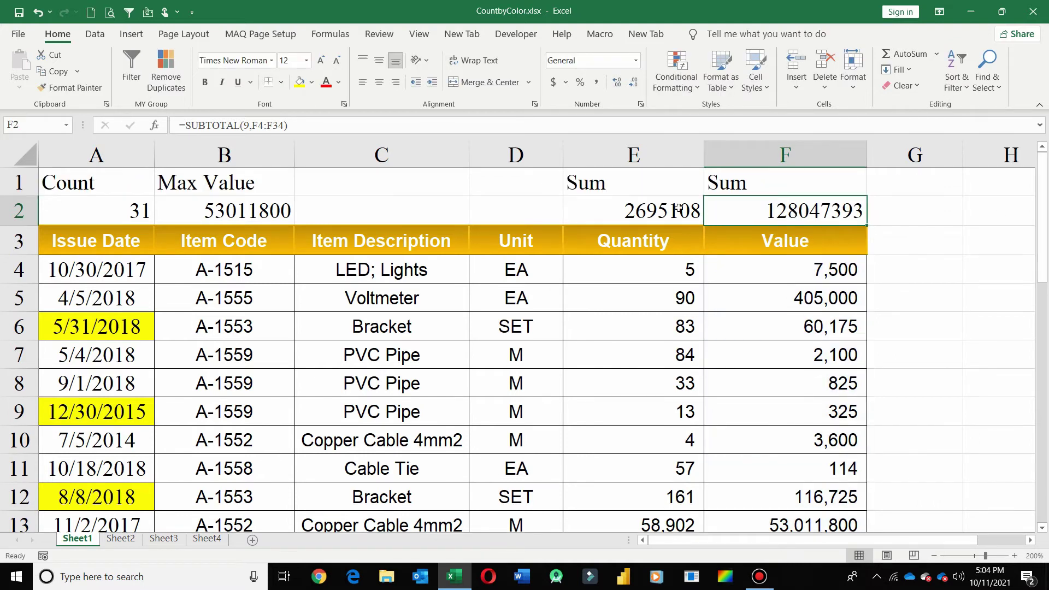
- Format the summary values in B2:F2 with thousands separators and no decimals
{"action": "left_click_drag", "start_coordinate": [246, 213], "coordinate": [748, 214]}
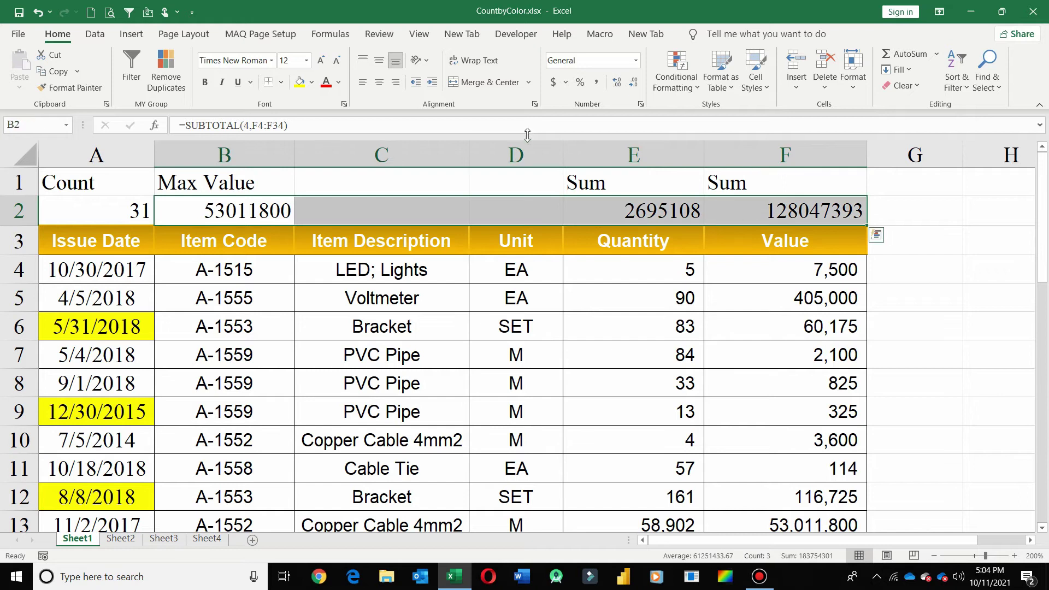
{"action": "left_click", "coordinate": [598, 82]}
{"action": "left_click", "coordinate": [634, 82]}
{"action": "left_click", "coordinate": [635, 82]}
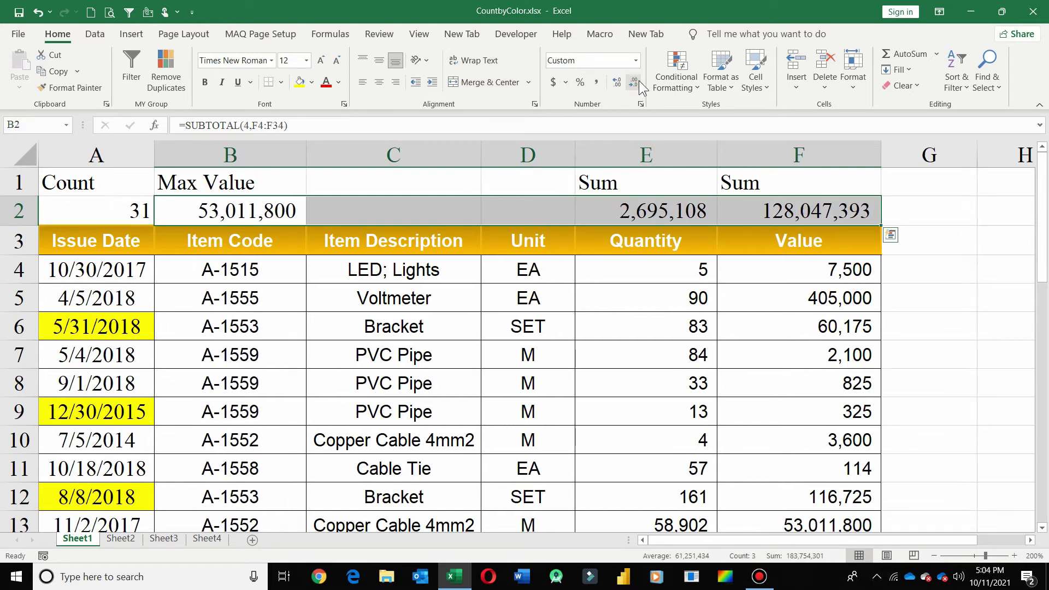
{"action": "left_click", "coordinate": [613, 285]}
- Center the Count, Max Value and Sum labels across A1:F1
{"action": "left_click_drag", "start_coordinate": [88, 184], "coordinate": [820, 183]}
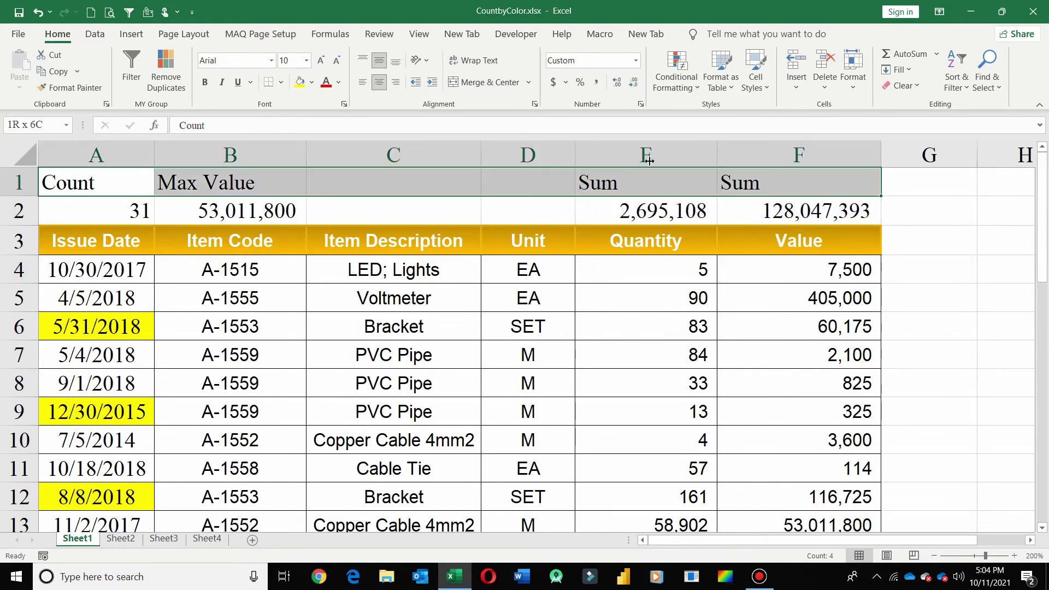
{"action": "left_click", "coordinate": [378, 83]}
{"action": "left_click", "coordinate": [456, 276]}
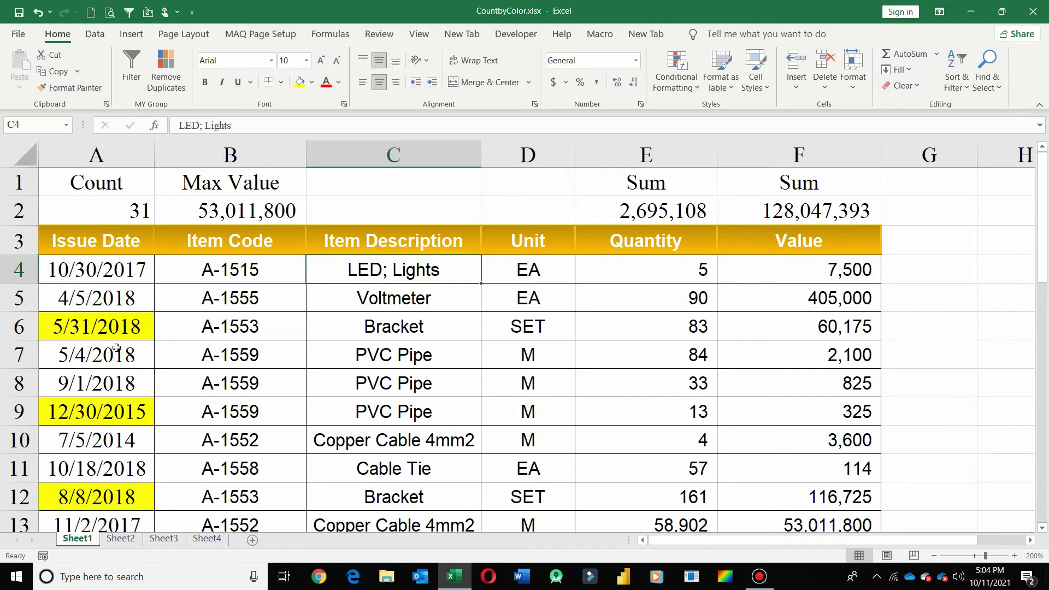
- Turn on filters for header row 3 and filter Issue Date by yellow fill colour
{"action": "left_click", "coordinate": [12, 241]}
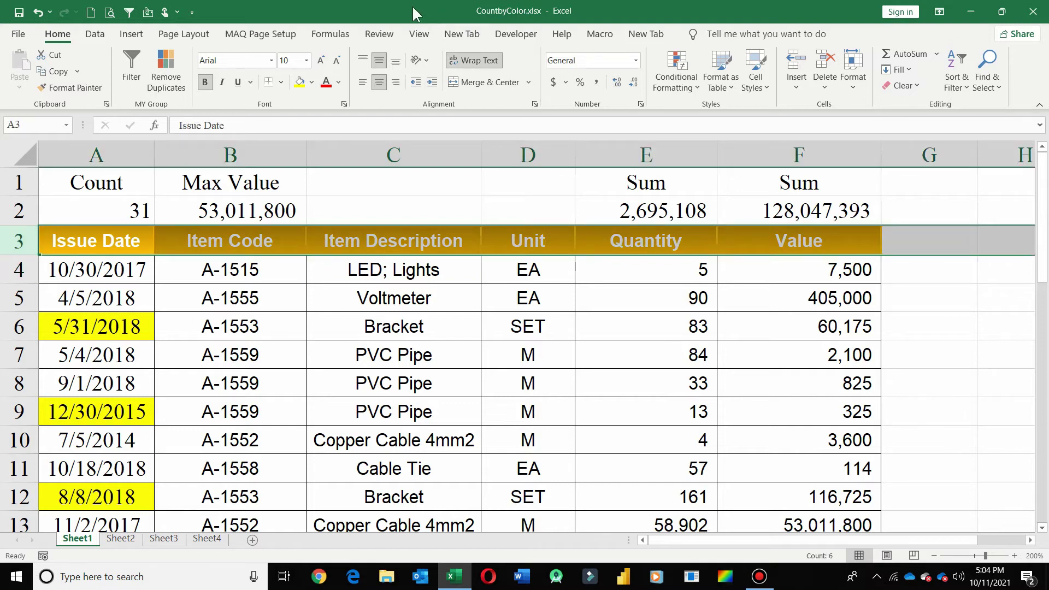
{"action": "left_click", "coordinate": [101, 32]}
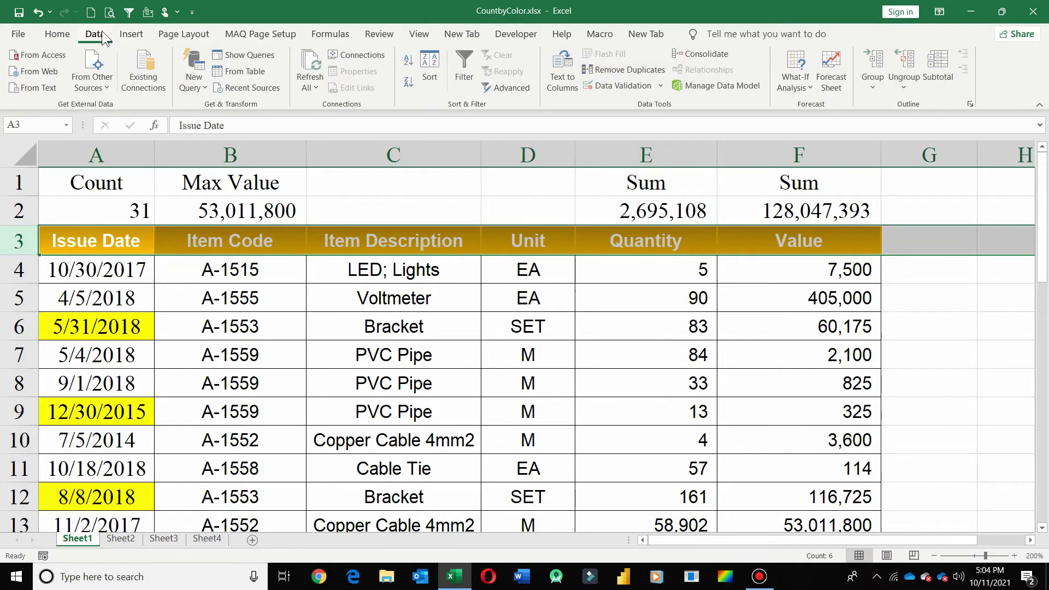
{"action": "left_click", "coordinate": [464, 68]}
{"action": "left_click", "coordinate": [393, 270]}
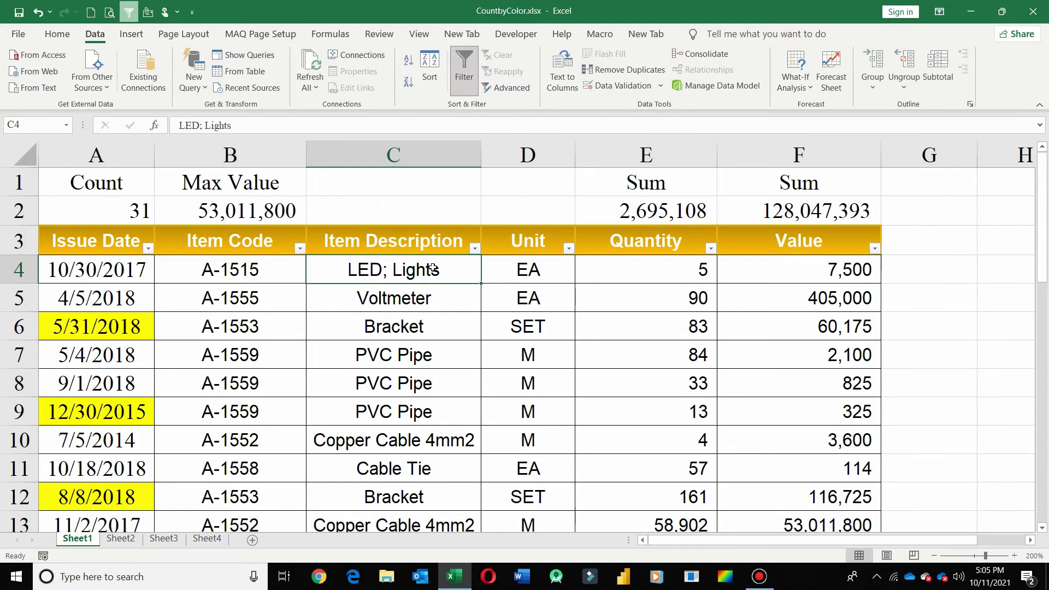
{"action": "left_click", "coordinate": [150, 250]}
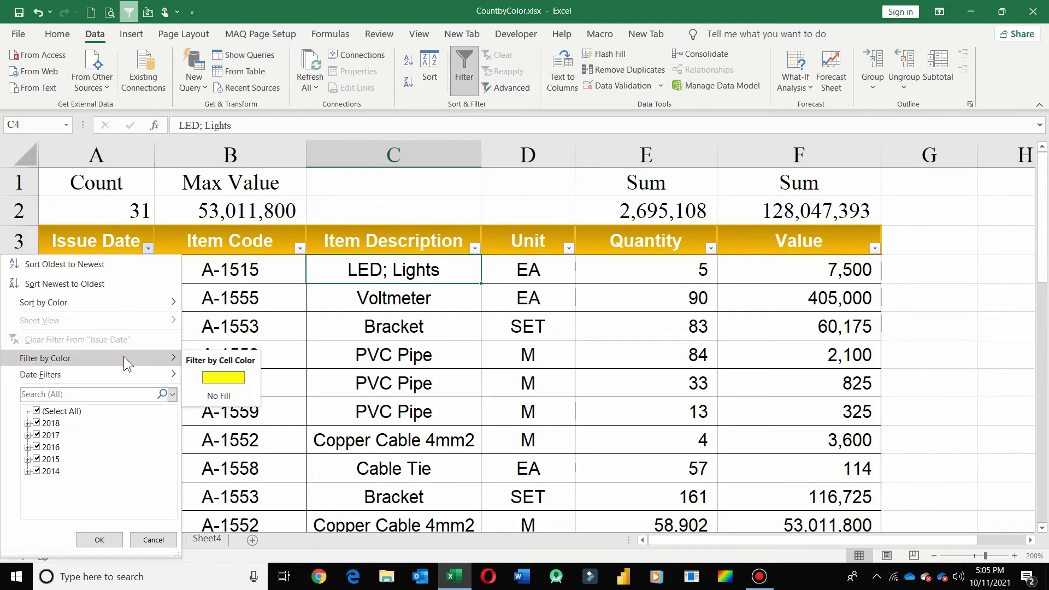
{"action": "left_click", "coordinate": [209, 377]}
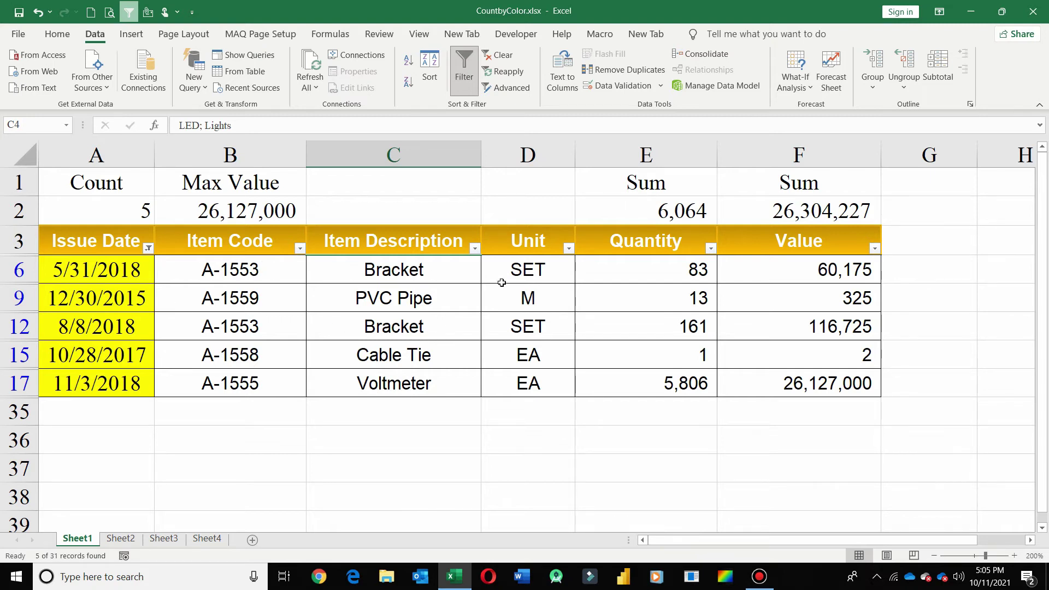
- Check the SUBTOTAL figures against status-bar totals of the visible cells, then view the Issue Date filter
{"action": "left_click", "coordinate": [136, 213]}
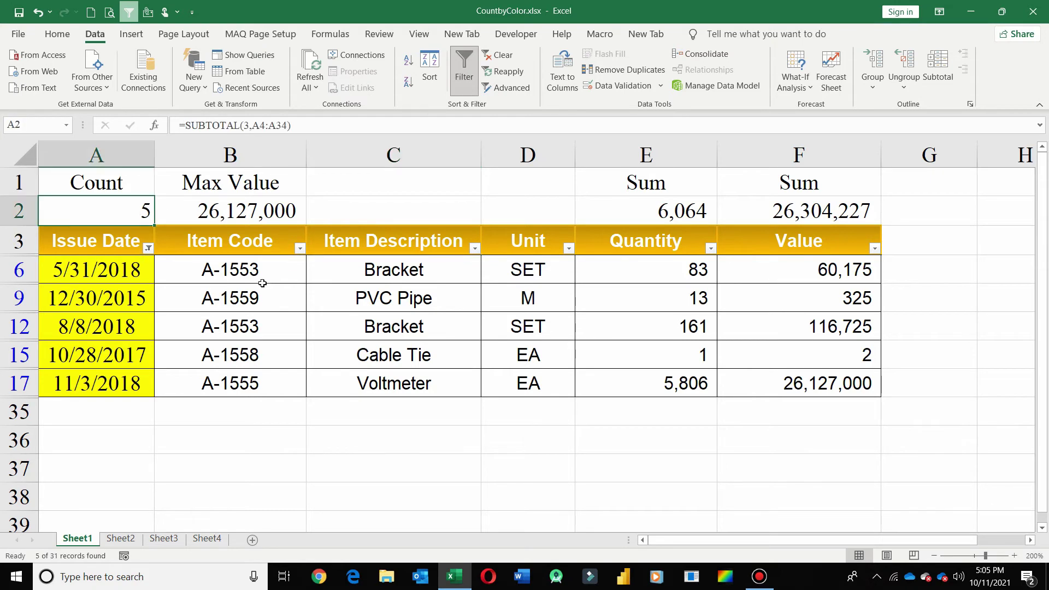
{"action": "left_click_drag", "start_coordinate": [217, 270], "coordinate": [228, 377]}
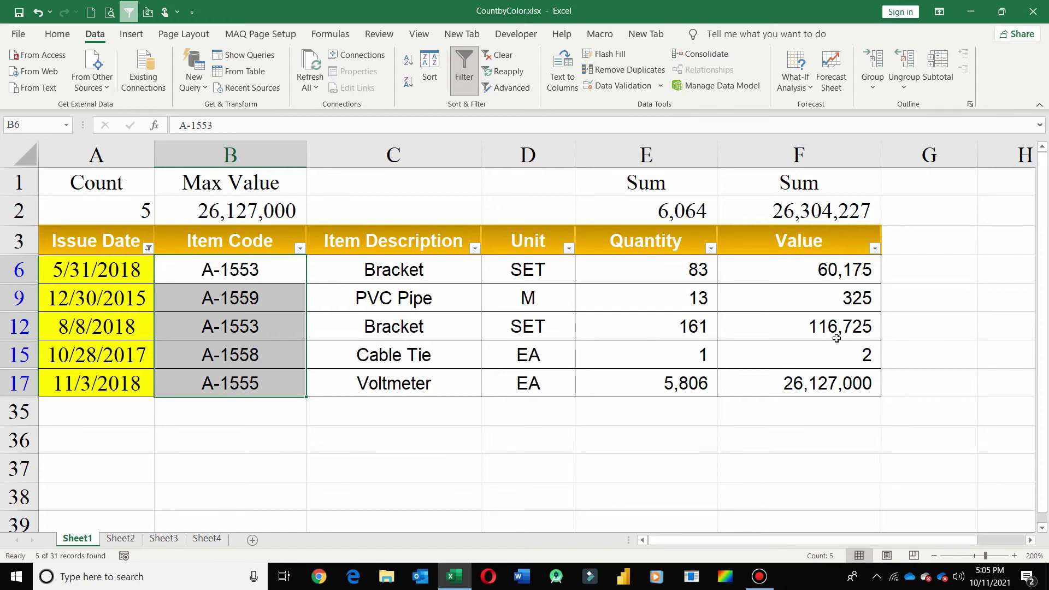
{"action": "left_click_drag", "start_coordinate": [797, 271], "coordinate": [798, 382]}
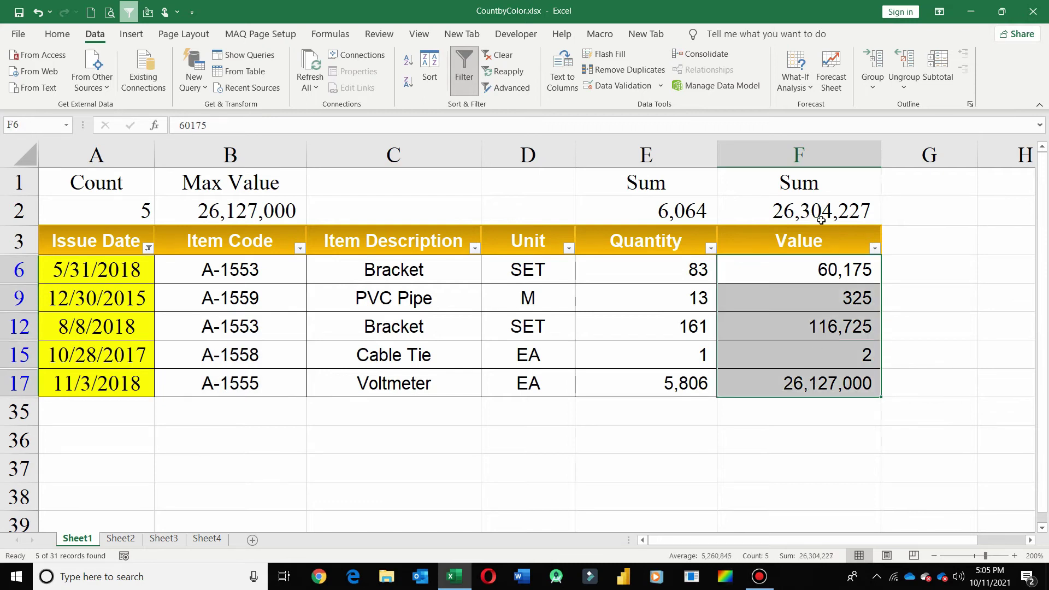
{"action": "left_click", "coordinate": [679, 283]}
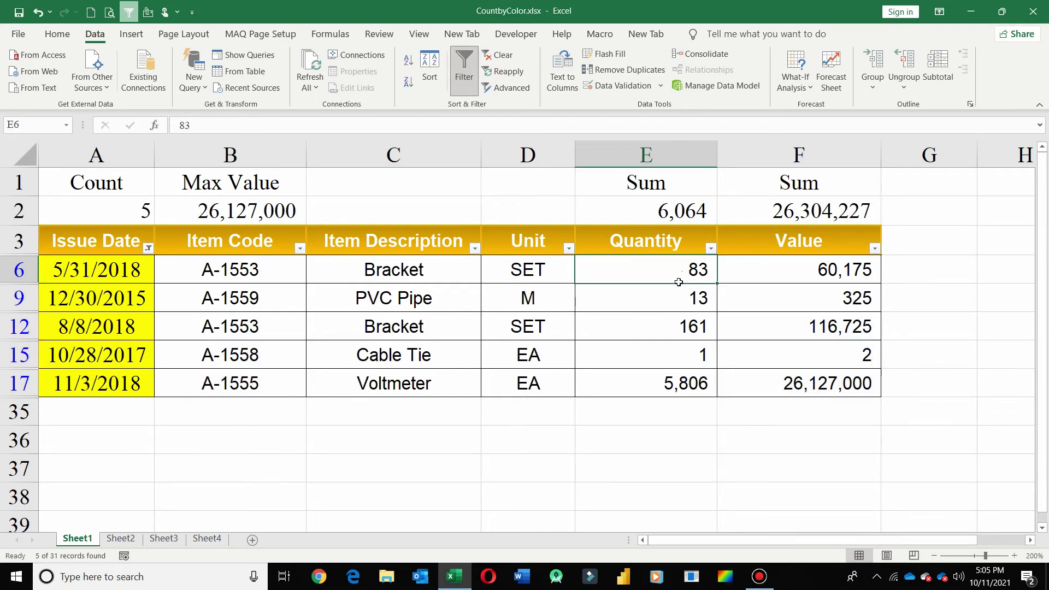
{"action": "left_click_drag", "start_coordinate": [679, 282], "coordinate": [691, 382]}
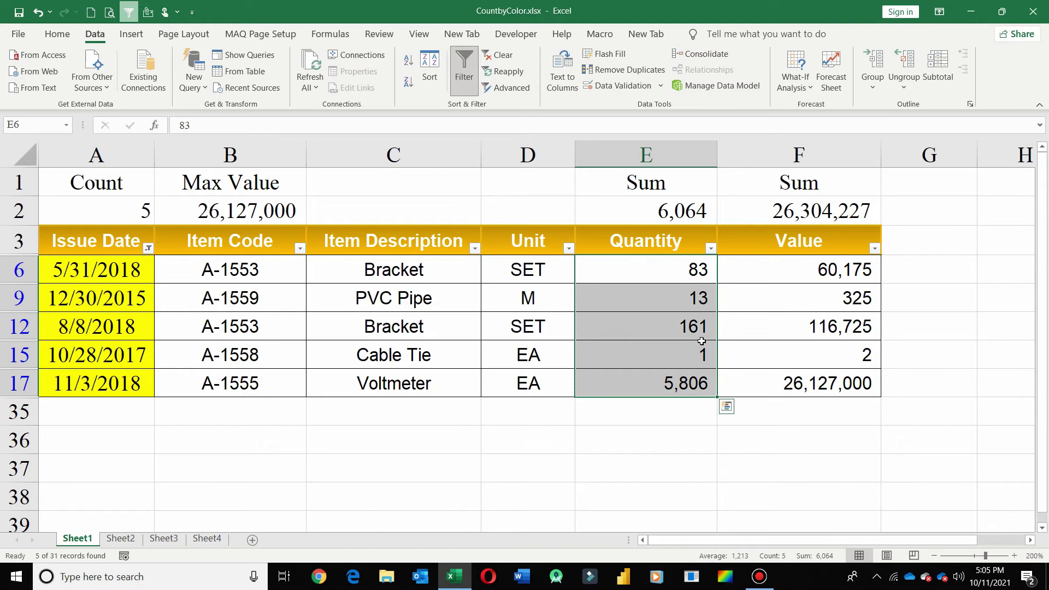
{"action": "left_click", "coordinate": [682, 235]}
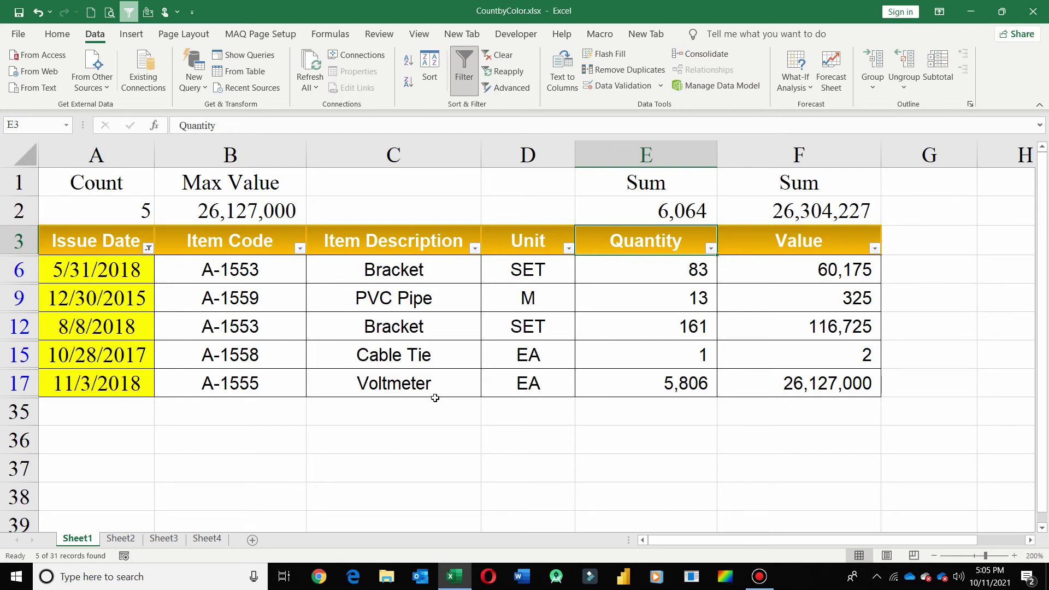
{"action": "left_click", "coordinate": [148, 248]}
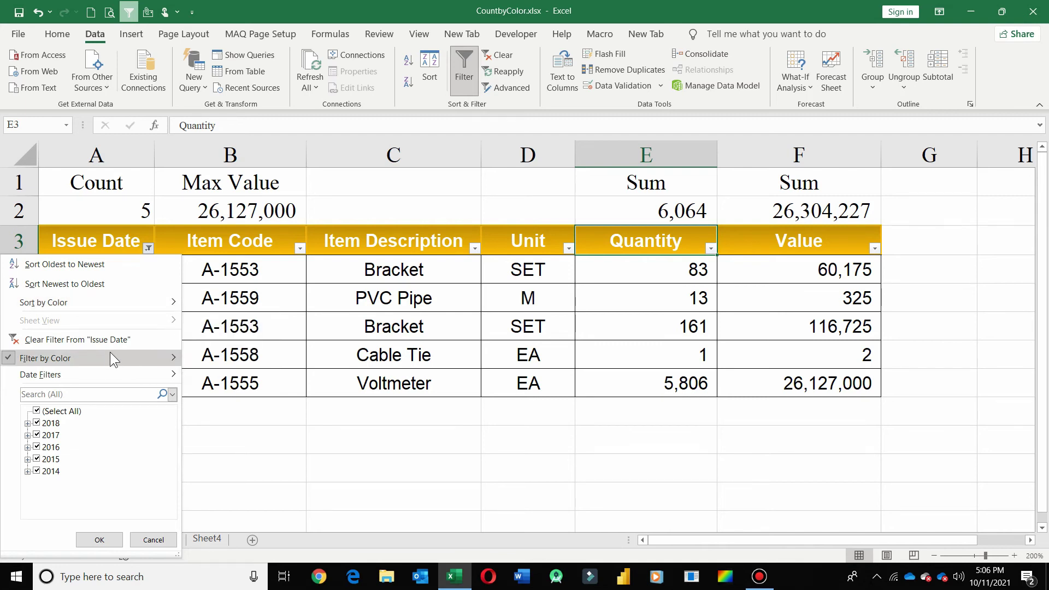
- Close the Issue Date filter and check E2's =SUBTOTAL(9,E4:E34) result of 6,064
{"action": "mouse_move", "coordinate": [45, 359]}
{"action": "left_click", "coordinate": [208, 378]}
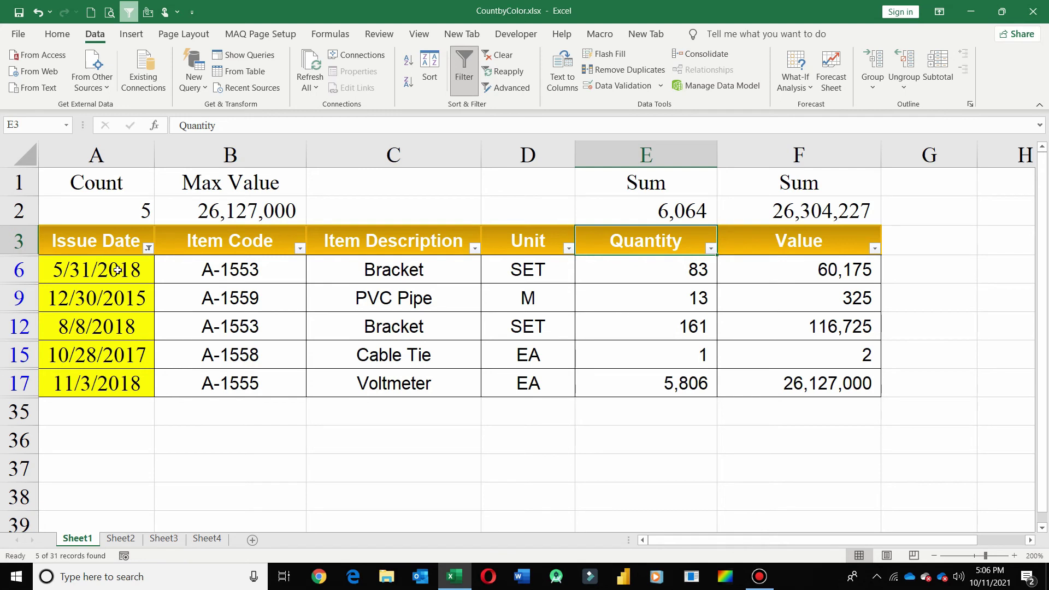
{"action": "left_click", "coordinate": [124, 215]}
{"action": "left_click", "coordinate": [682, 212]}
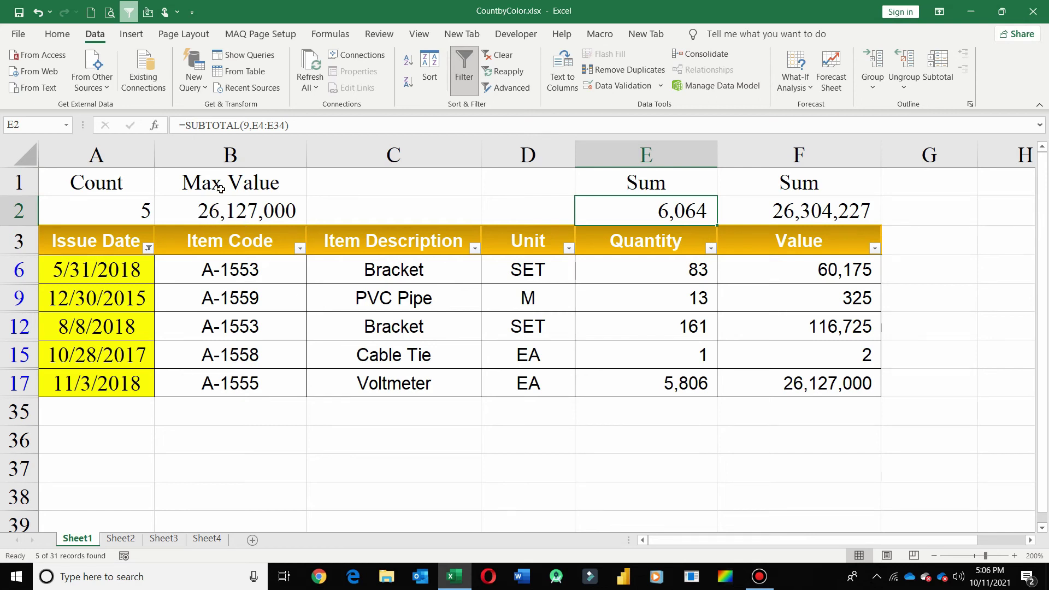
- Preview the SUBTOTAL function_num list in C2, cancel the entry, and minimize Excel
{"action": "left_click", "coordinate": [381, 209]}
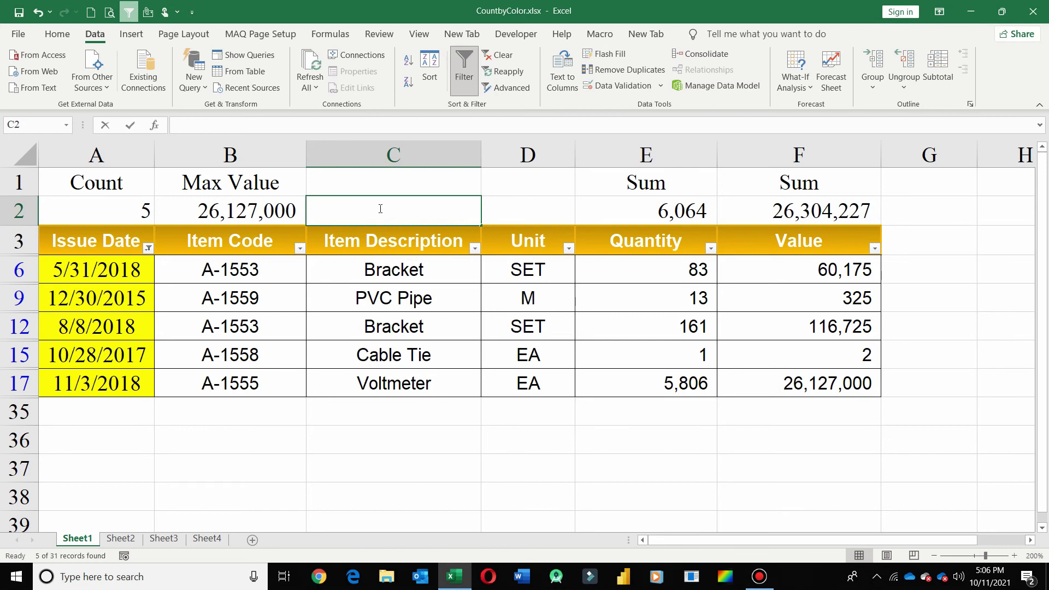
{"action": "type", "text": "=sub"}
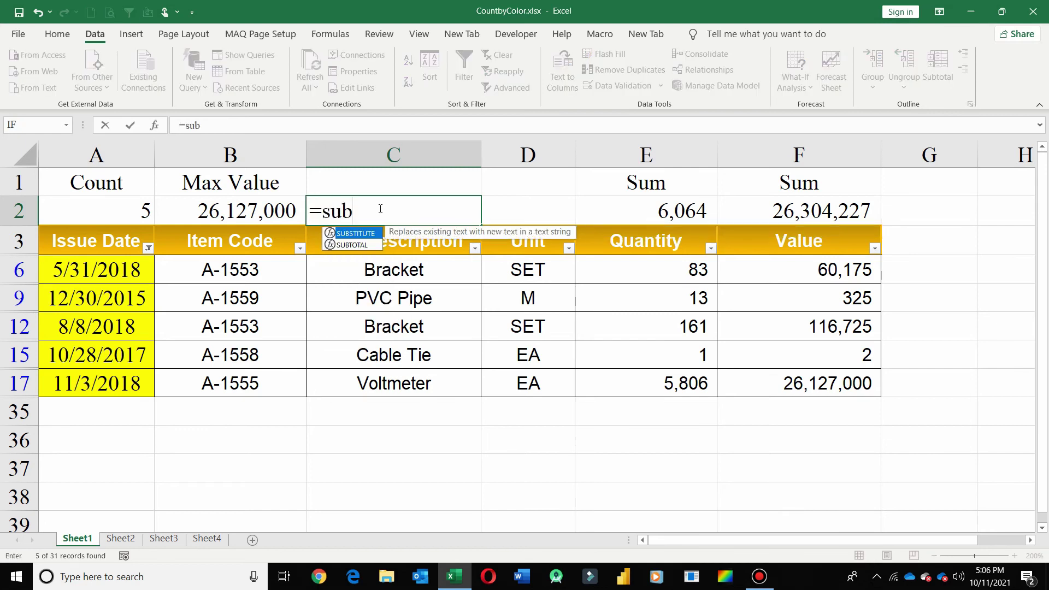
{"action": "key", "text": "Down"}
{"action": "key", "text": "Tab"}
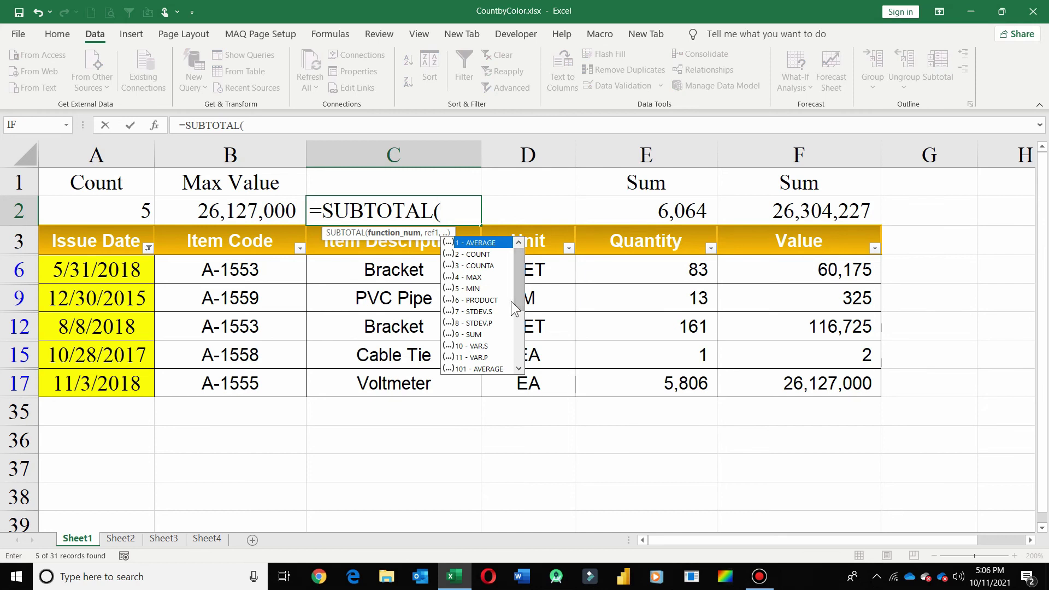
{"action": "left_click_drag", "start_coordinate": [516, 306], "coordinate": [524, 284]}
{"action": "key", "text": "Escape"}
{"action": "key", "text": "Escape"}
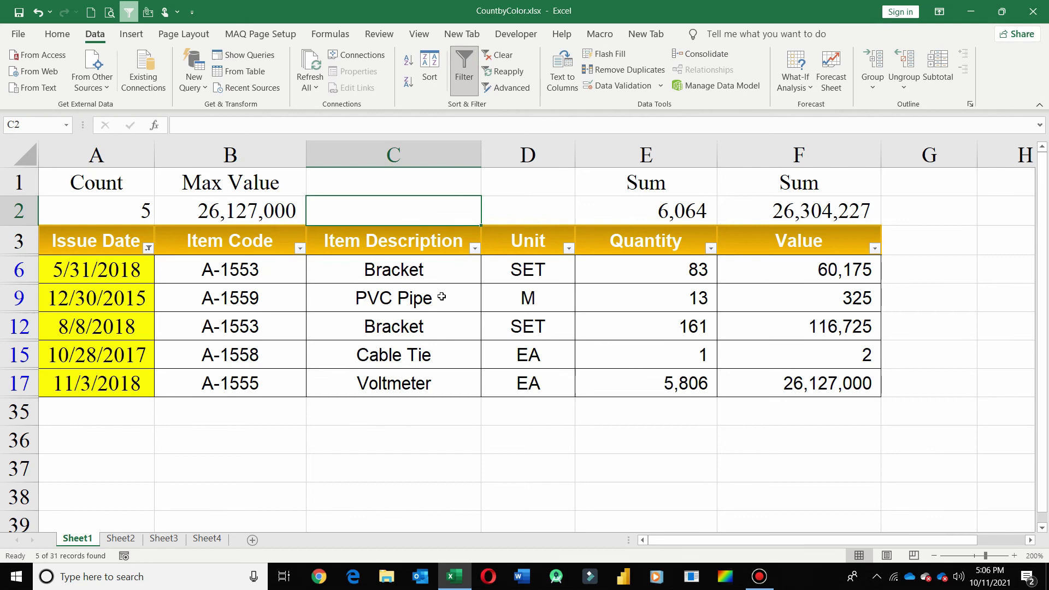
{"action": "left_click", "coordinate": [442, 297]}
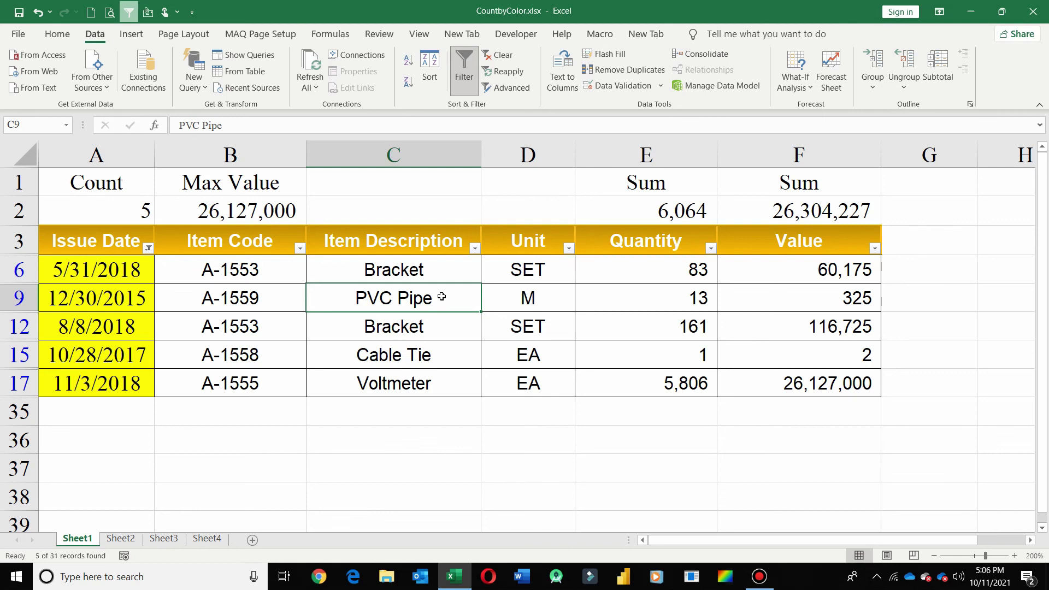
{"action": "left_click", "coordinate": [977, 11]}
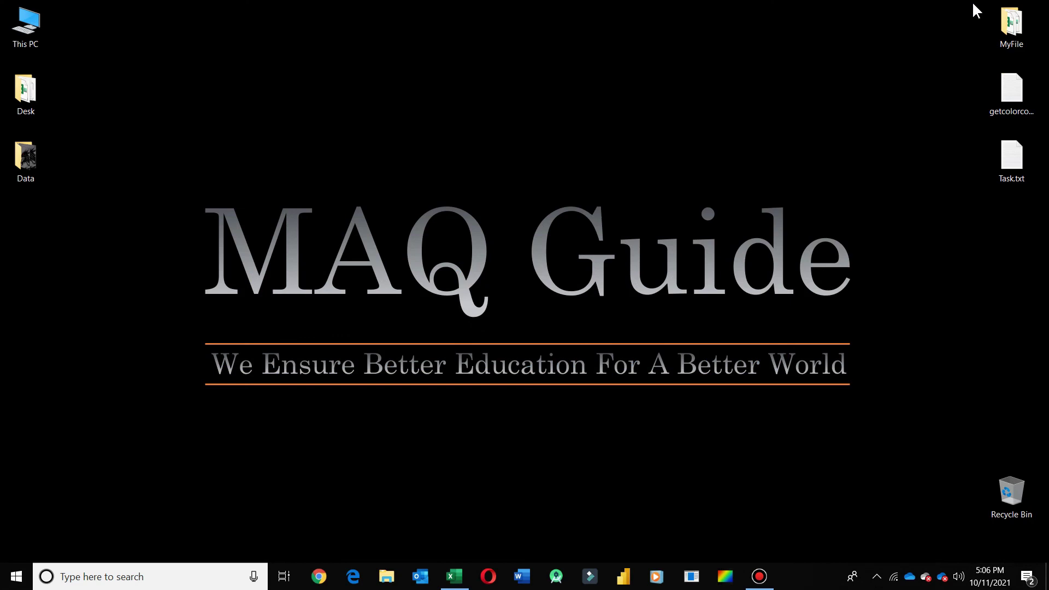